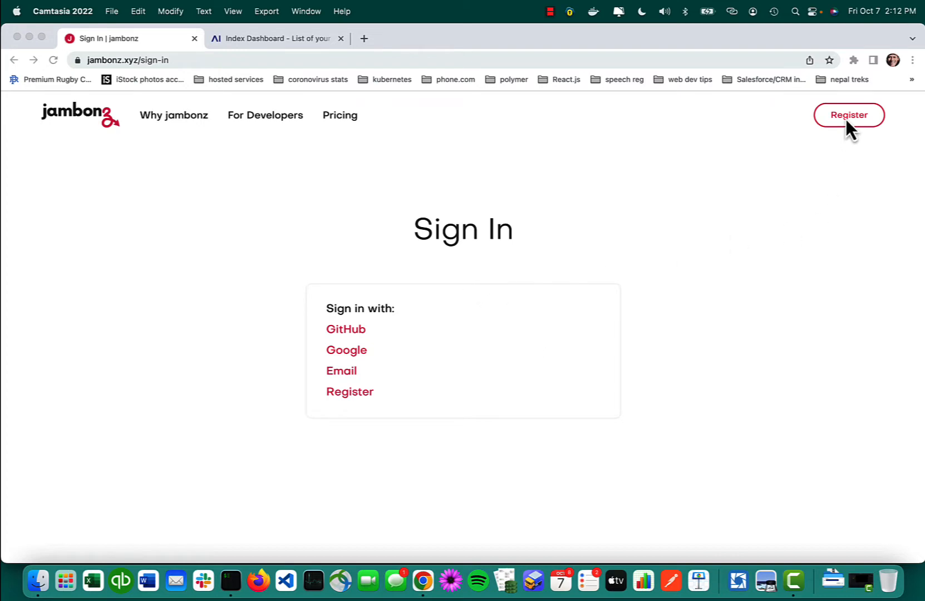
Step: Sign in to jambonz with GitHub and look over the subscription and account details on the home page
left_click(347, 331)
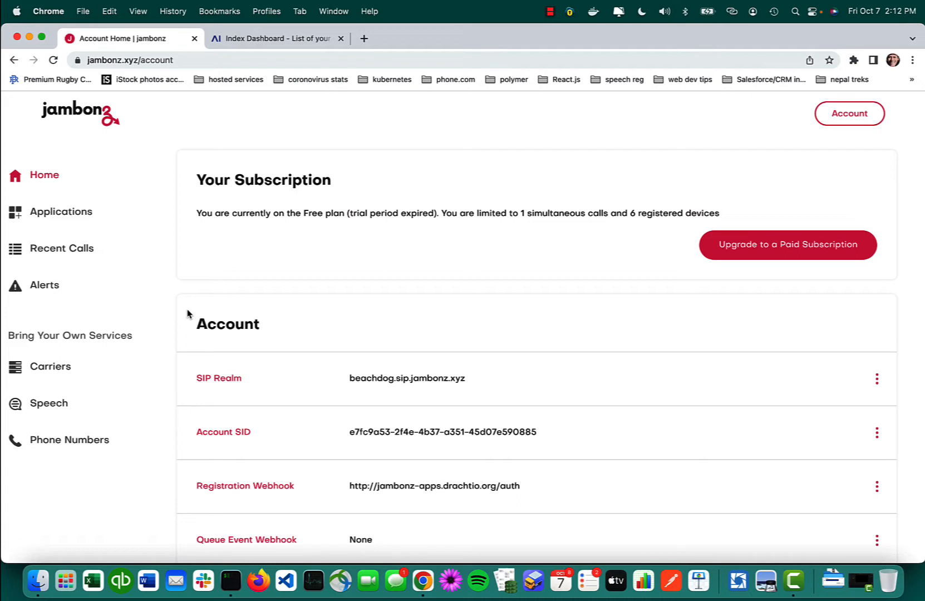
scroll(189, 314, "down", 3)
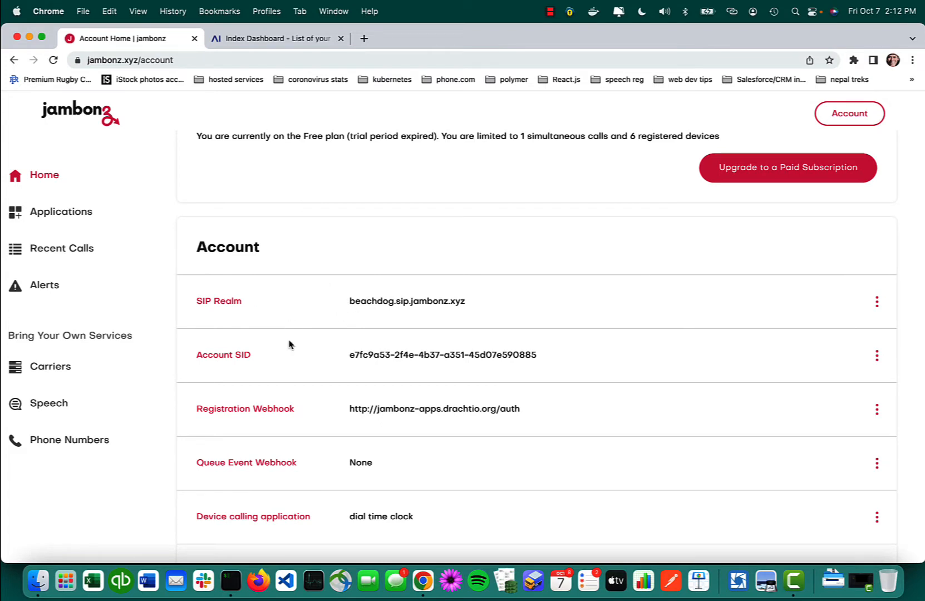
scroll(289, 344, "up", 3)
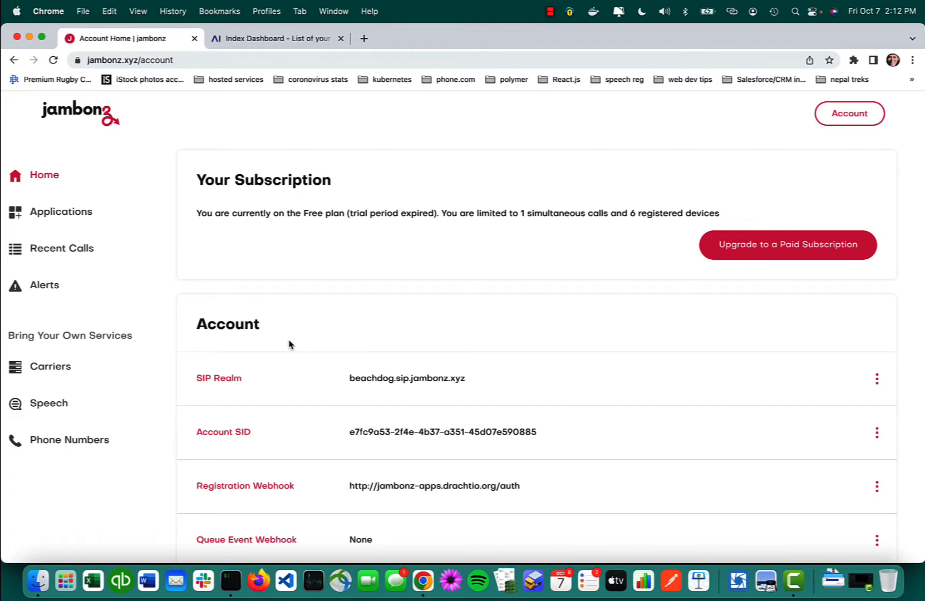
Step: Review the jambonz account's carriers, speech services, phone numbers and applications
left_click(63, 372)
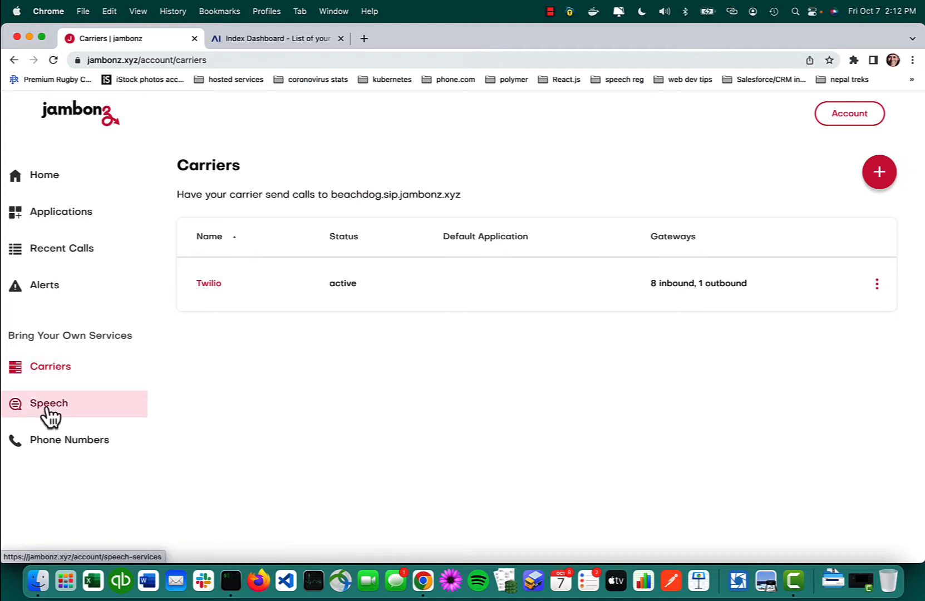
left_click(47, 411)
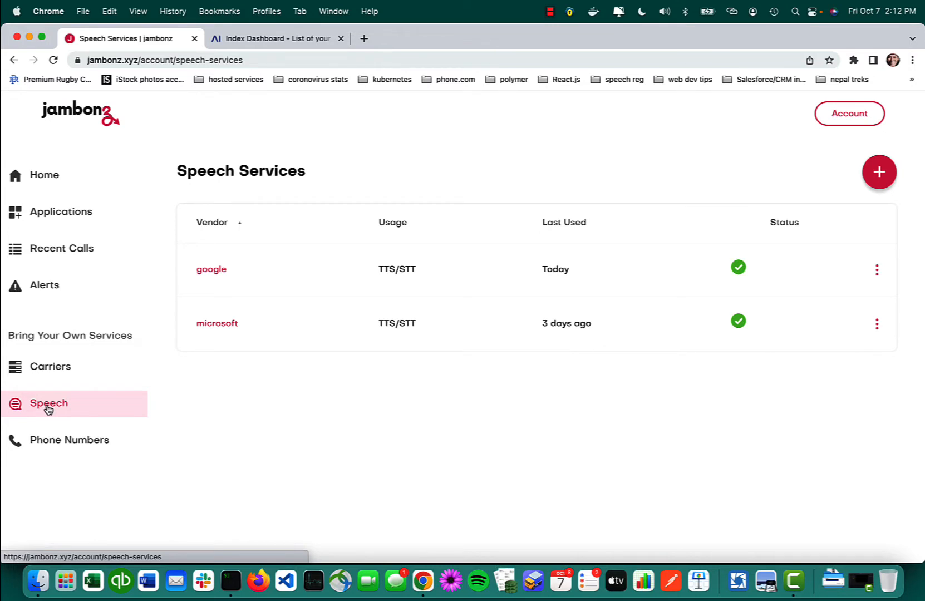
left_click(82, 446)
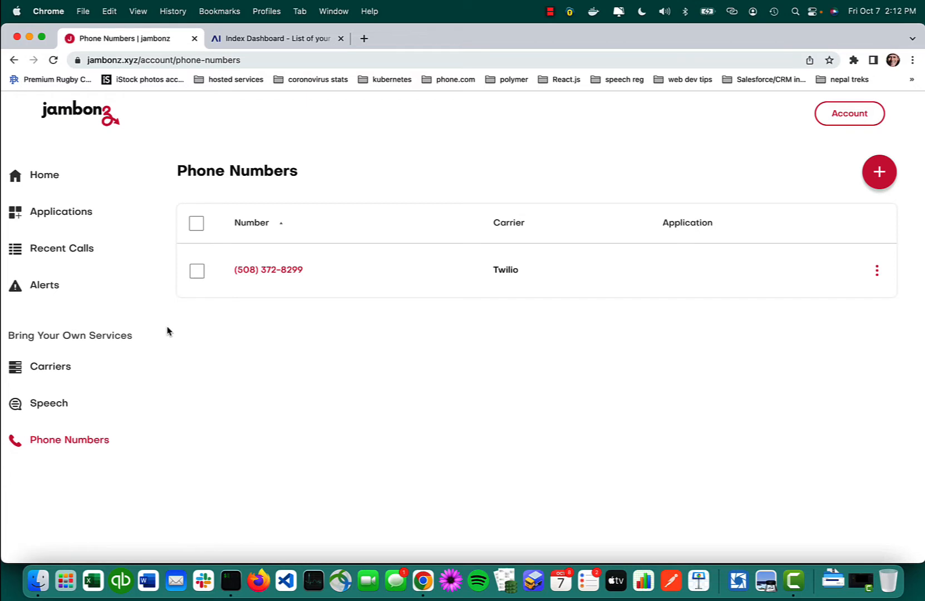
left_click(69, 215)
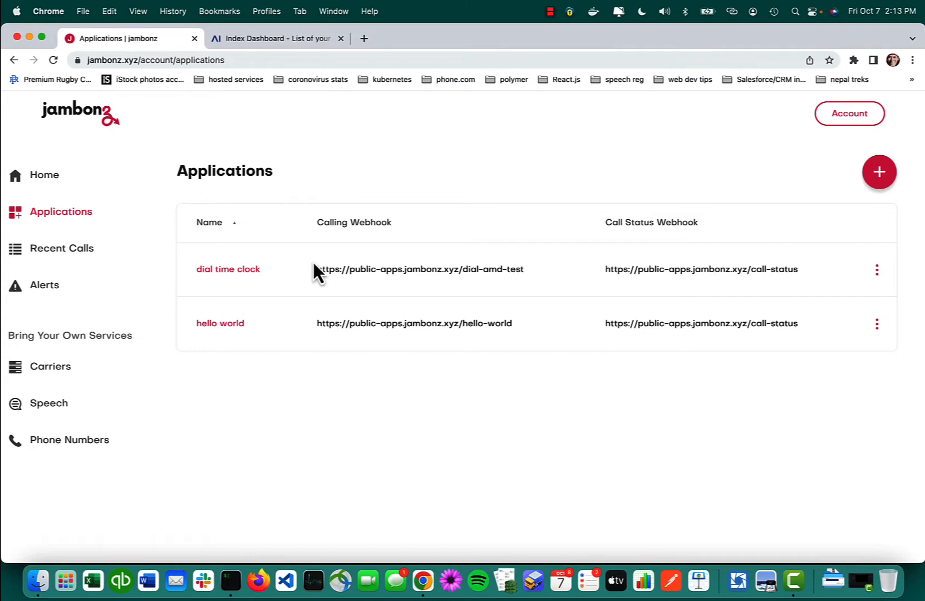
Step: Switch to Cognigy.AI and reach Cognigy Academy through the getting-started guide and the Help Center home page
left_click(275, 45)
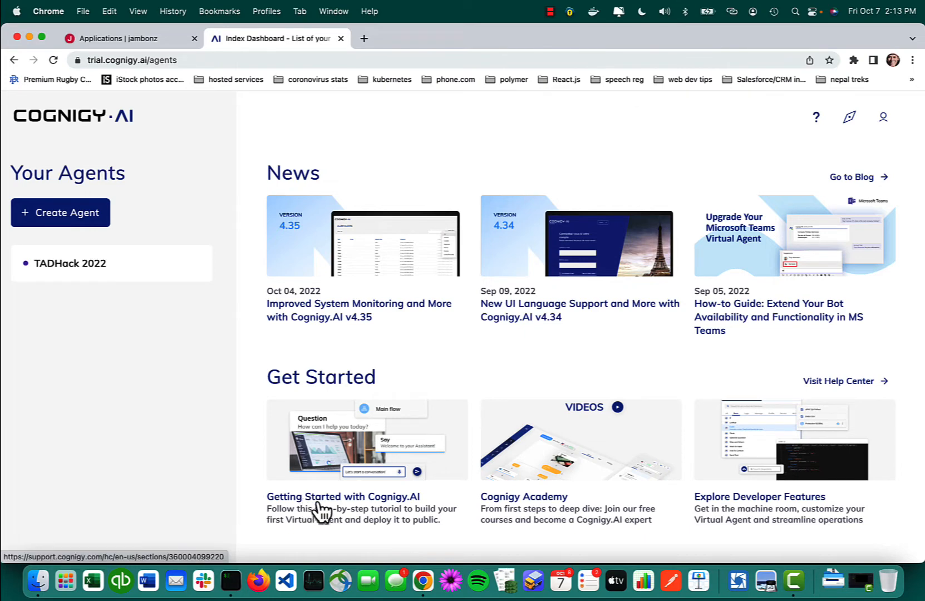
left_click(334, 509)
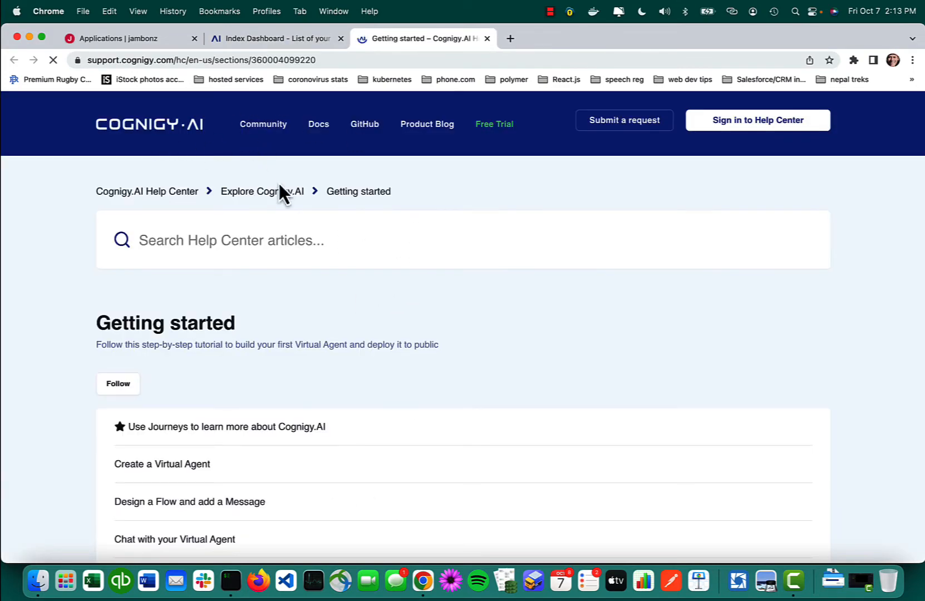
left_click(167, 126)
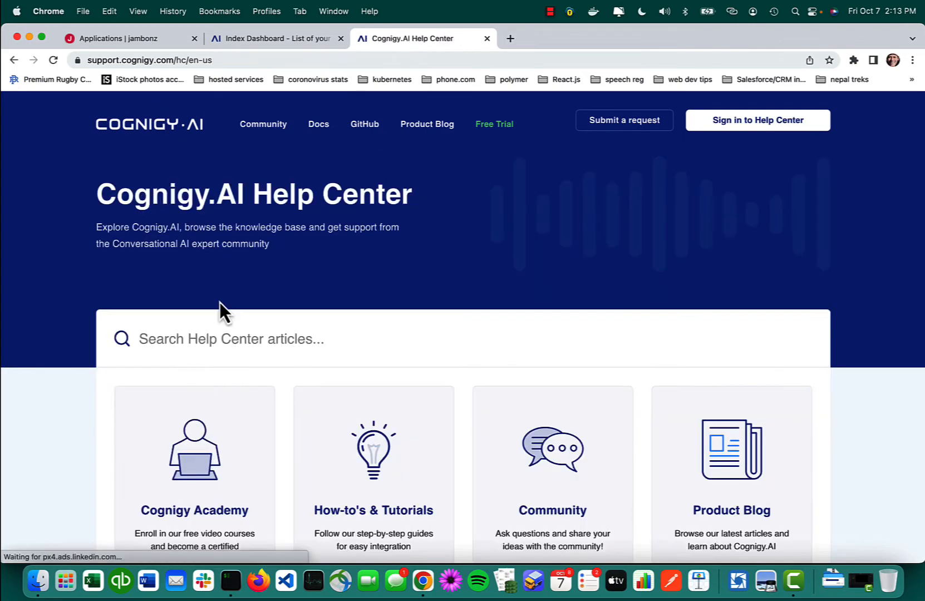
scroll(220, 302, "down", 3)
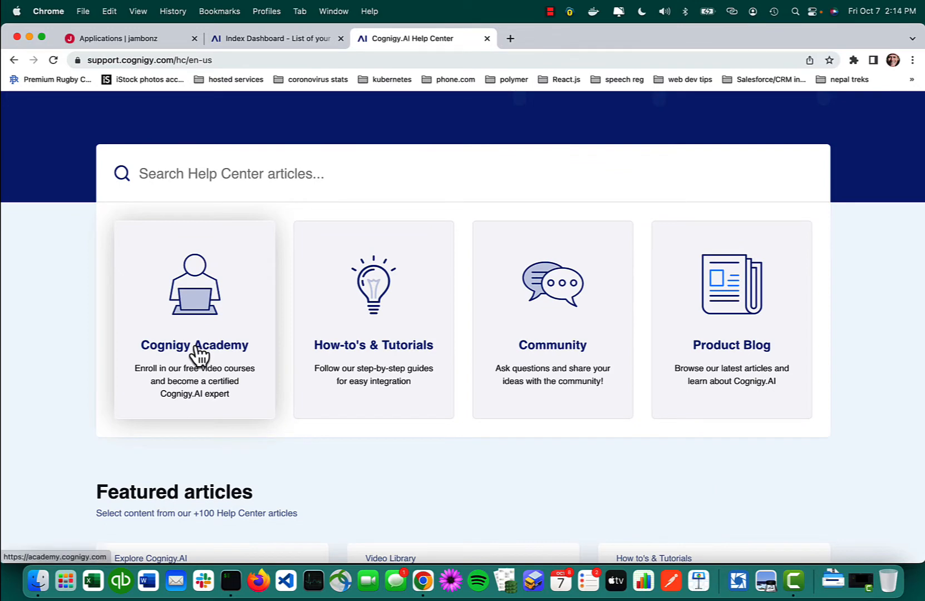
left_click(196, 345)
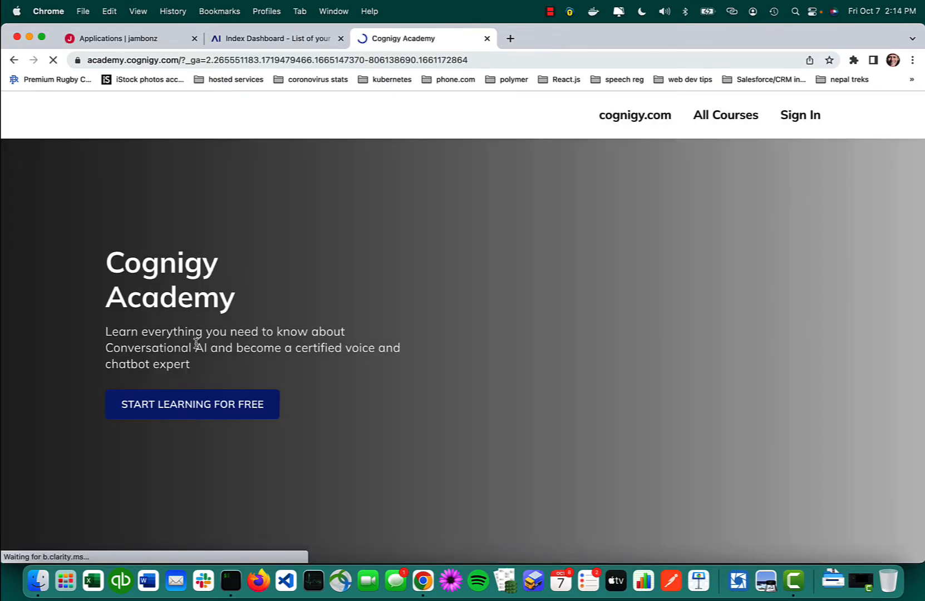
Step: Open the Cognigy Academy course catalogue and examine the courses on offer, including the Foundation Course
scroll(477, 289, "down", 2)
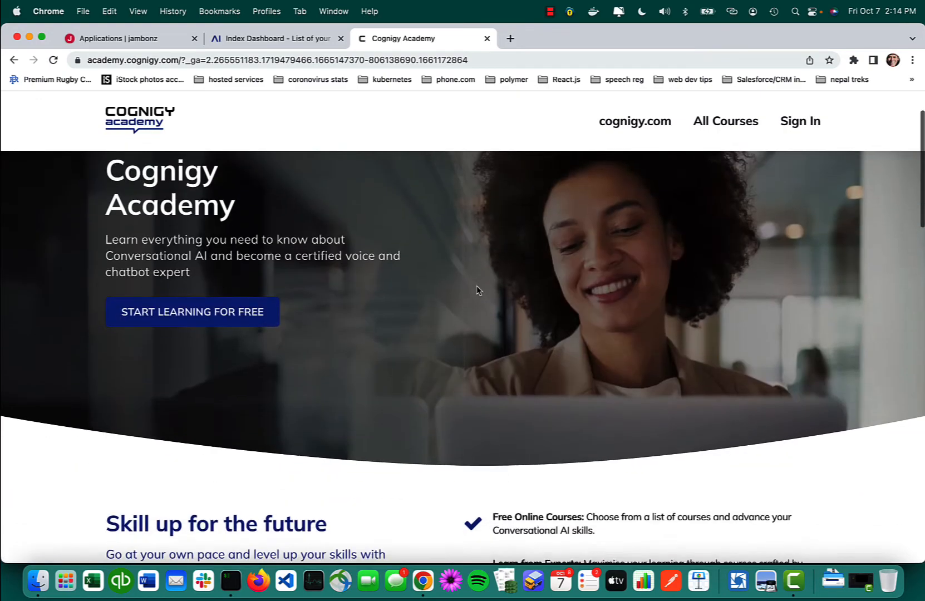
scroll(477, 290, "down", 10)
scroll(456, 292, "up", 12)
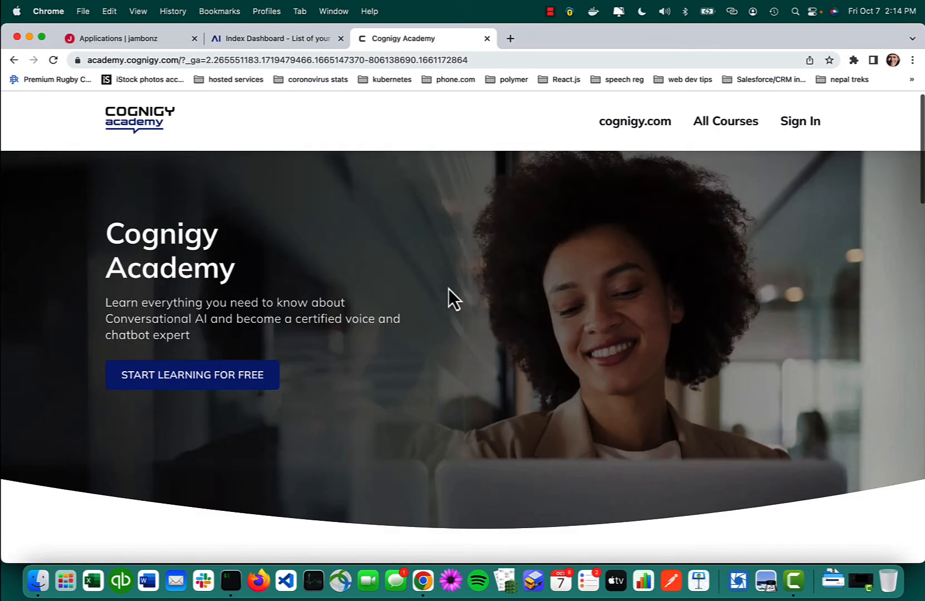
left_click(199, 382)
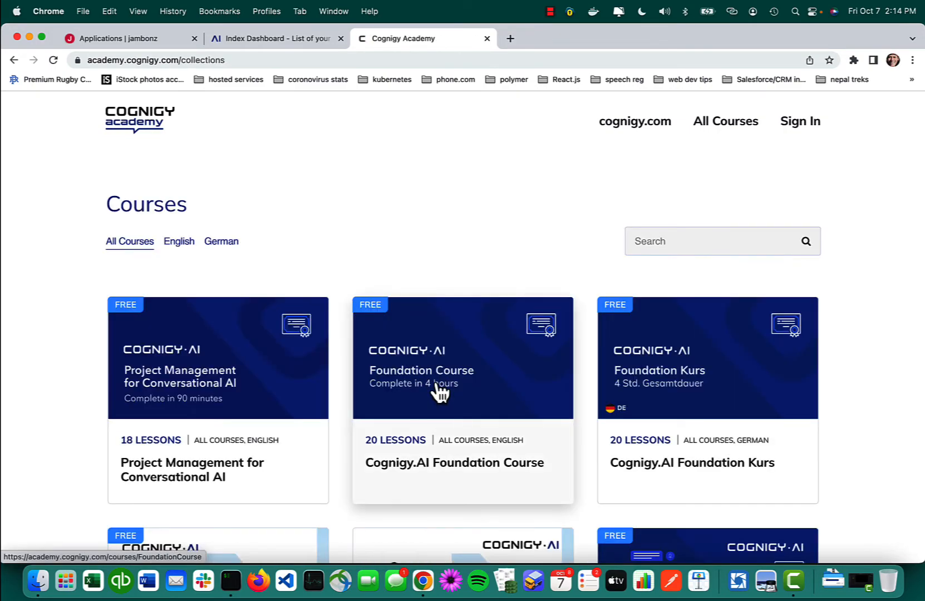
scroll(439, 392, "down", 3)
scroll(450, 384, "up", 1)
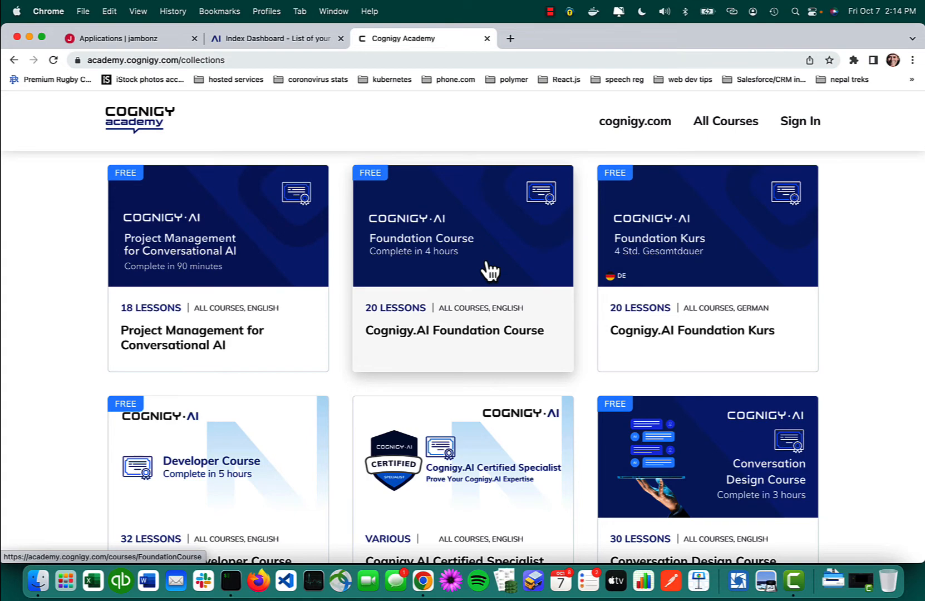
scroll(486, 266, "up", 2)
scroll(487, 262, "down", 2)
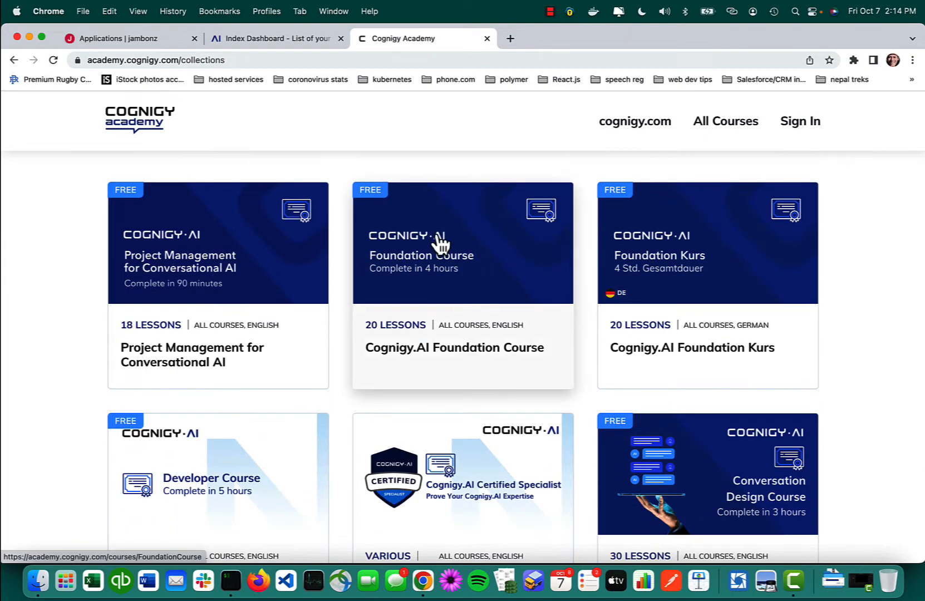
scroll(438, 236, "up", 2)
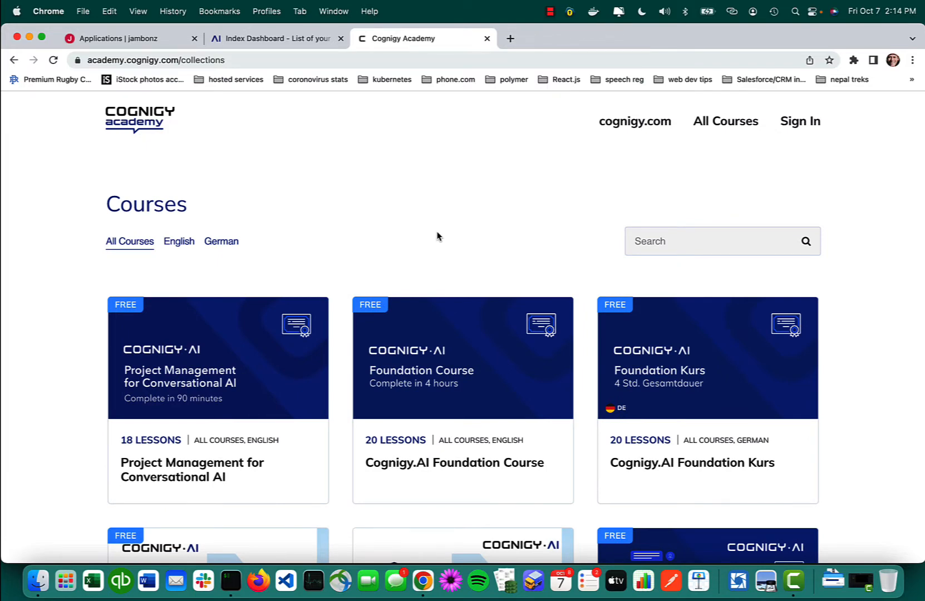
Step: Return to the Cognigy.AI dashboard, open the TADHack 2022 agent and view the chart of its chuck norris flow
left_click(271, 38)
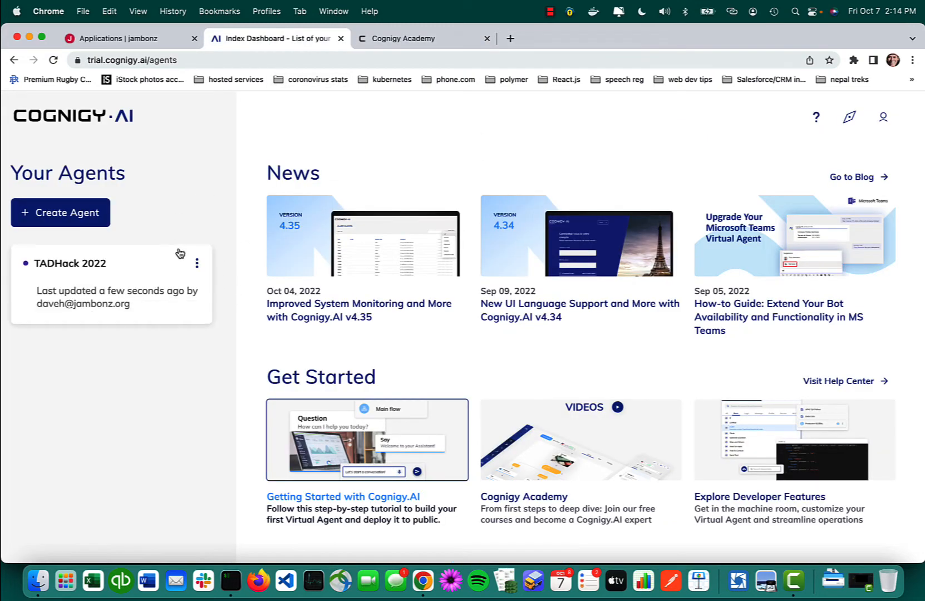
left_click(63, 269)
mouse_move(29, 208)
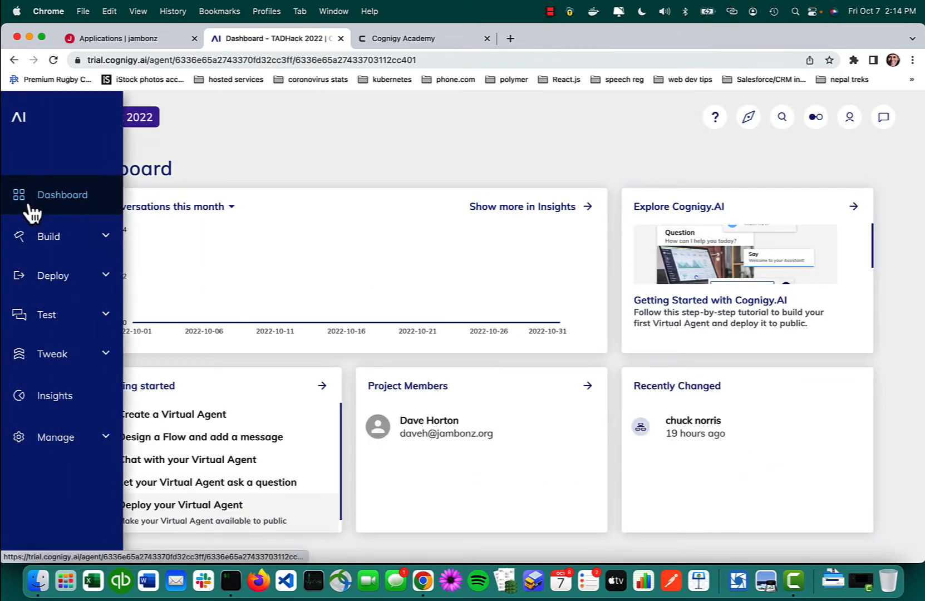
left_click(94, 239)
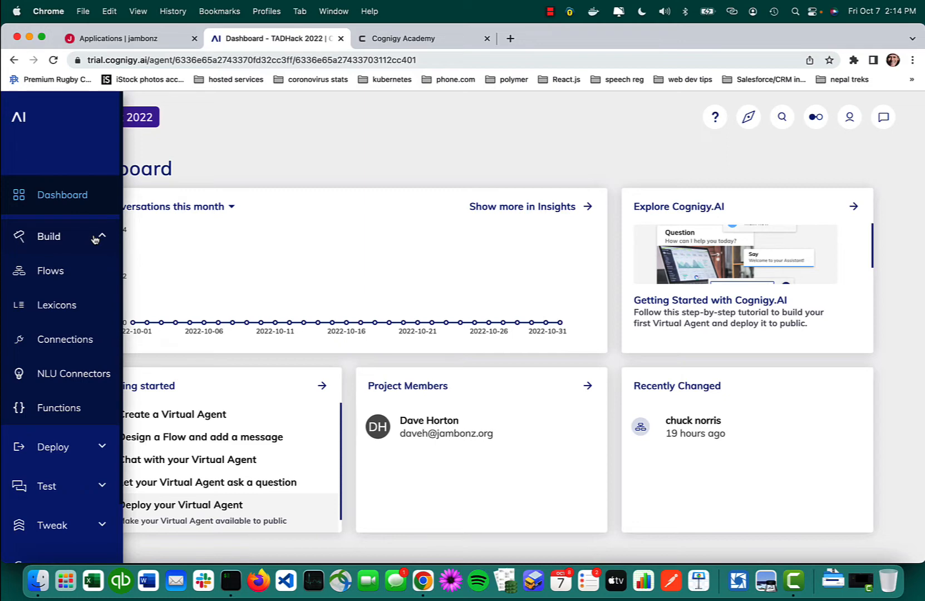
left_click(60, 275)
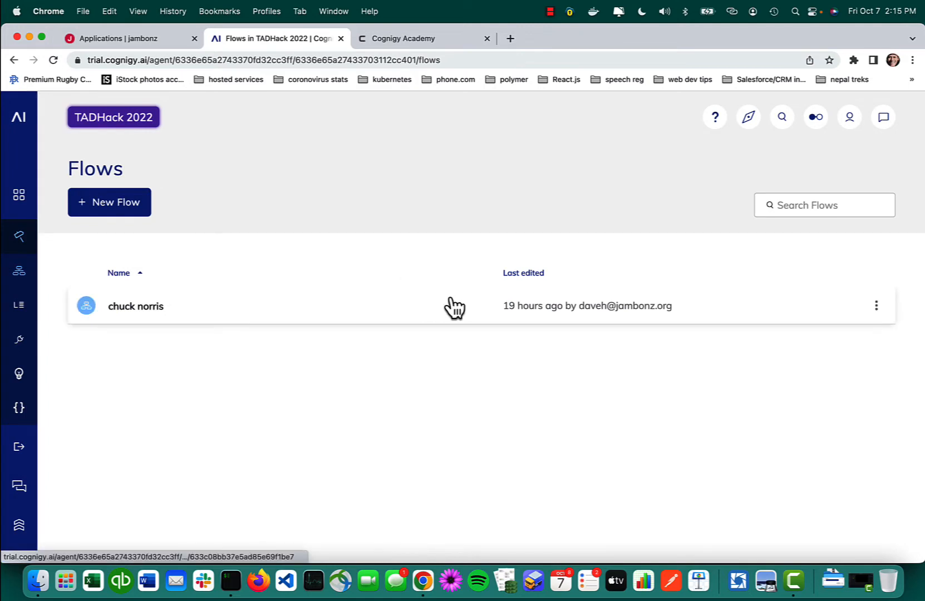
left_click(145, 308)
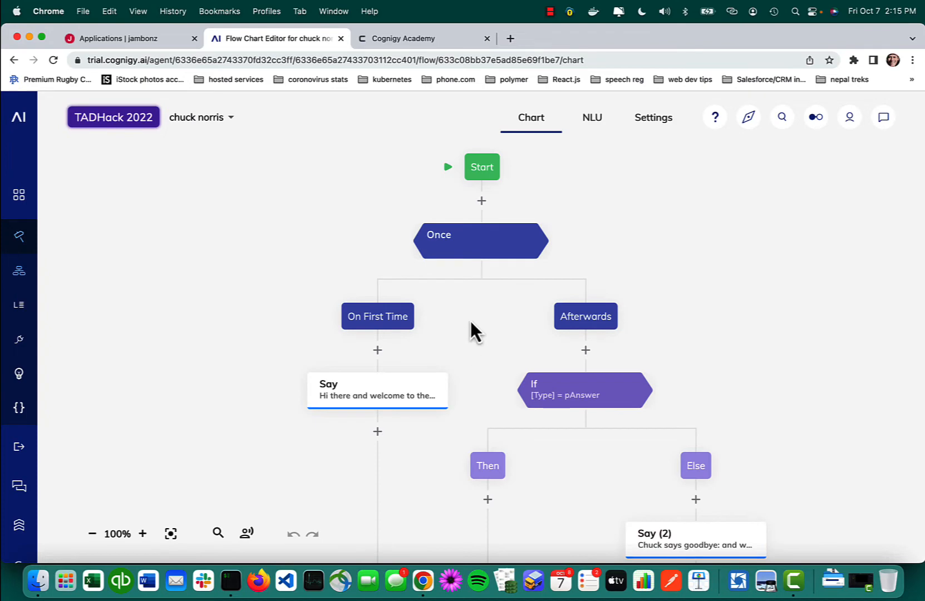
mouse_move(123, 169)
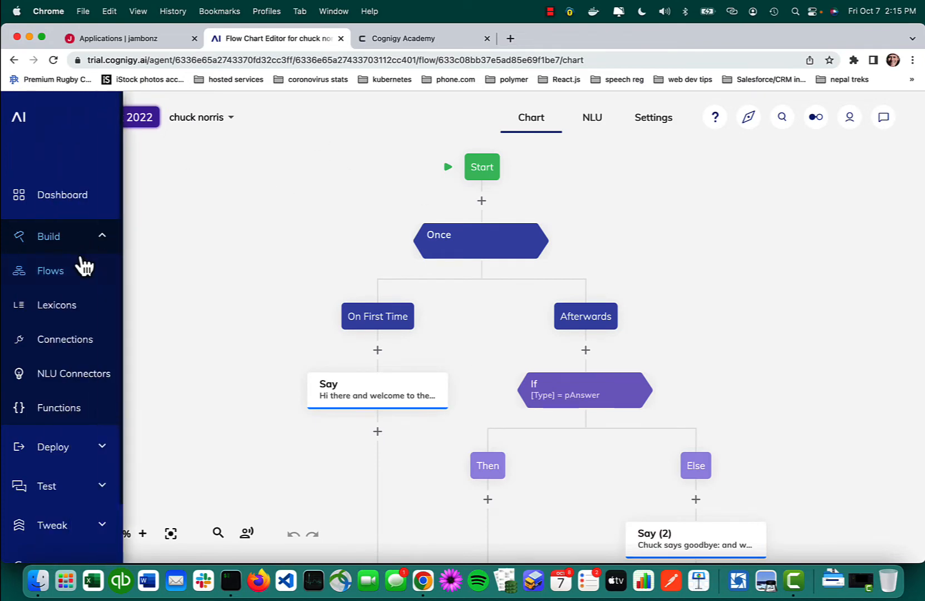
Step: Go back to the agent's flows list and create a new flow named "echo"
left_click(14, 60)
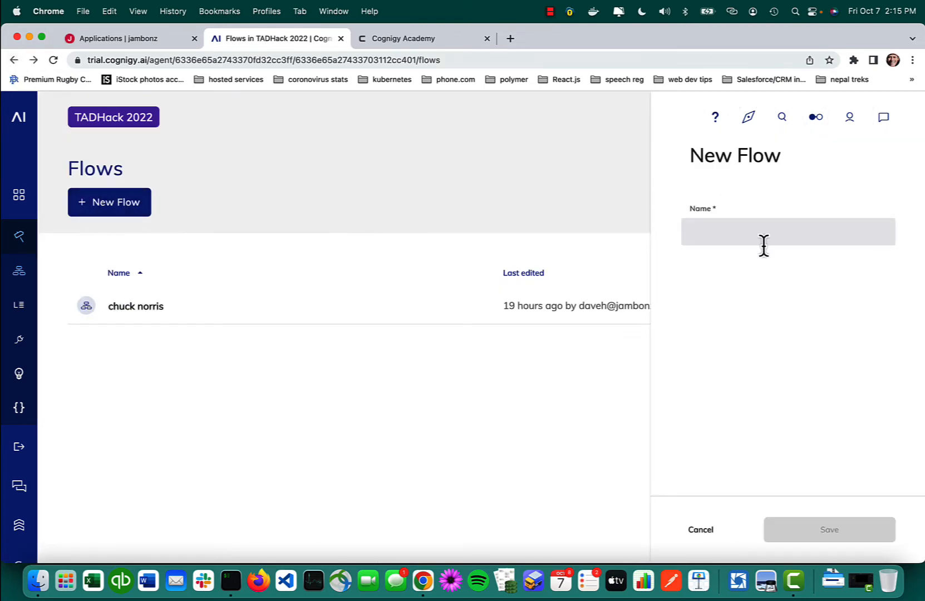
type("echo")
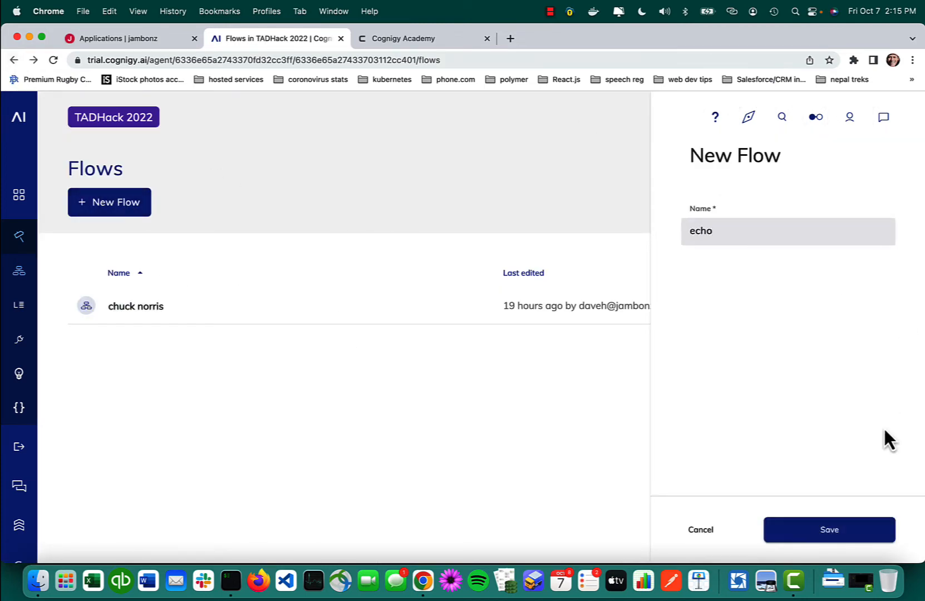
left_click(831, 531)
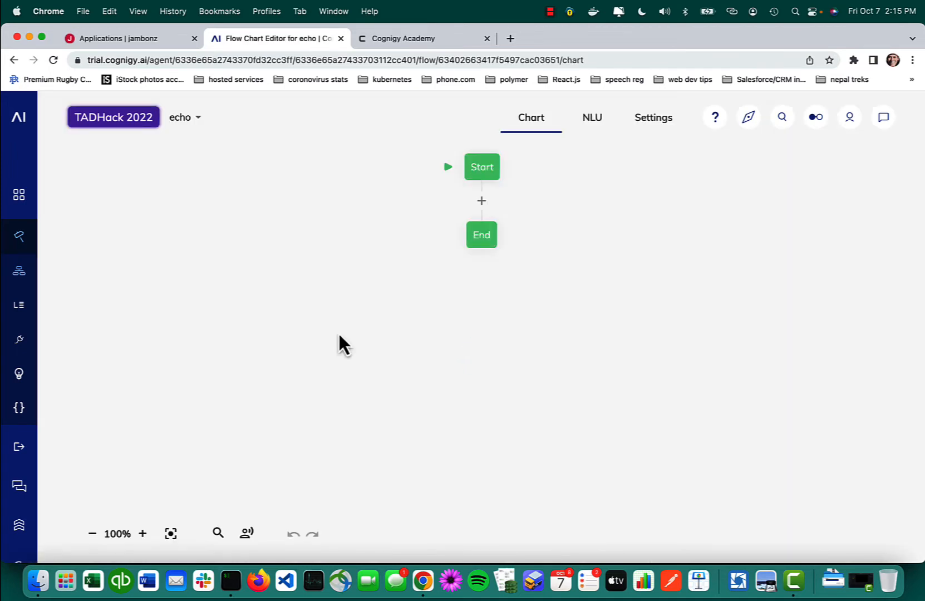
Step: Enlarge the echo flow chart to 120% and add a Say node between Start and End
left_click(142, 534)
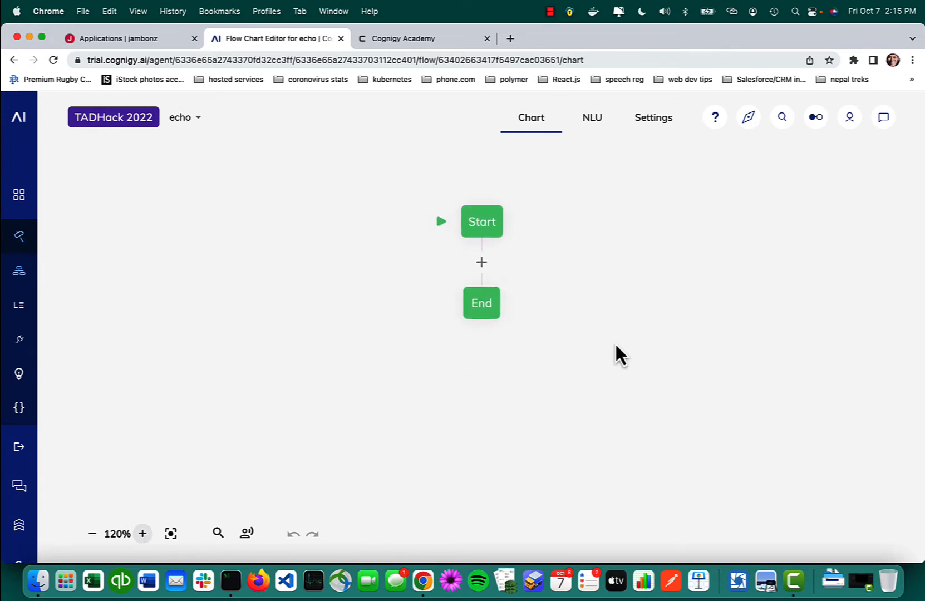
left_click(481, 262)
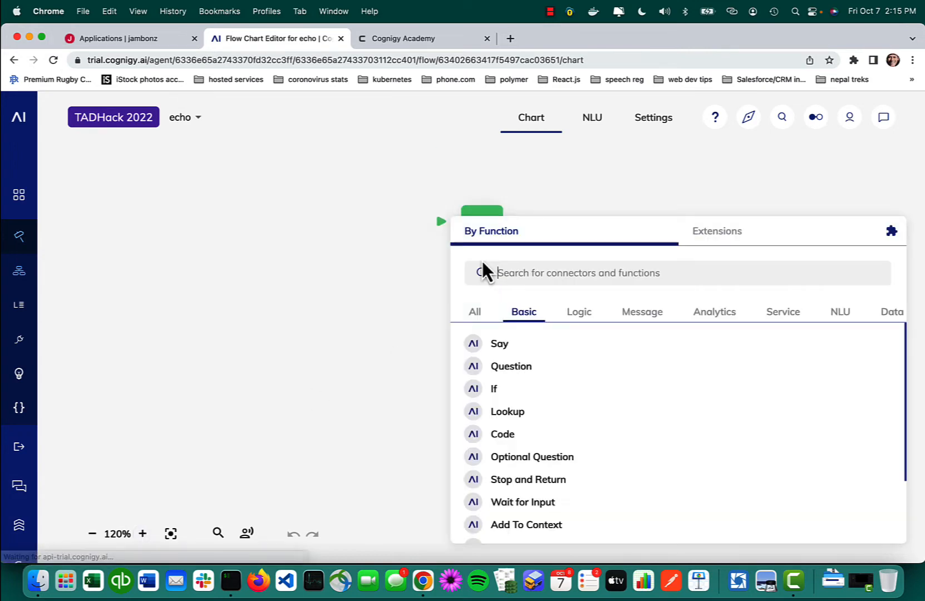
type("say")
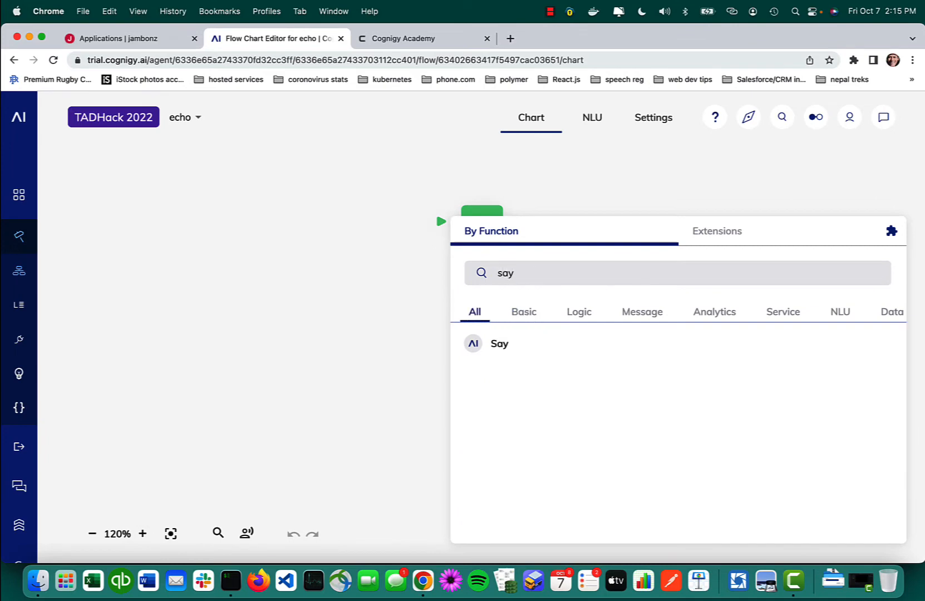
left_click(514, 343)
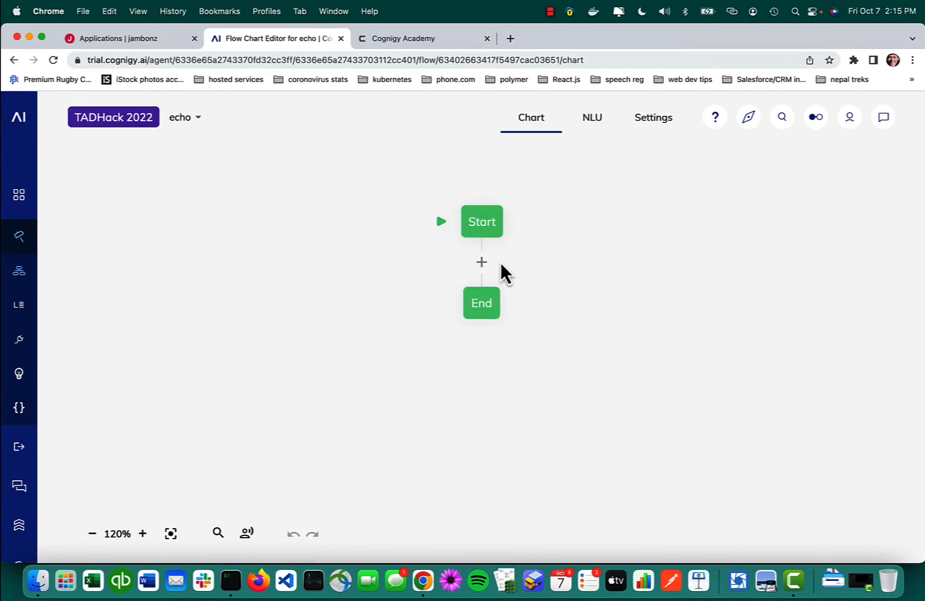
Step: Set the Say node's text to "Please say something and I will repeat it" and save the node
left_click(491, 322)
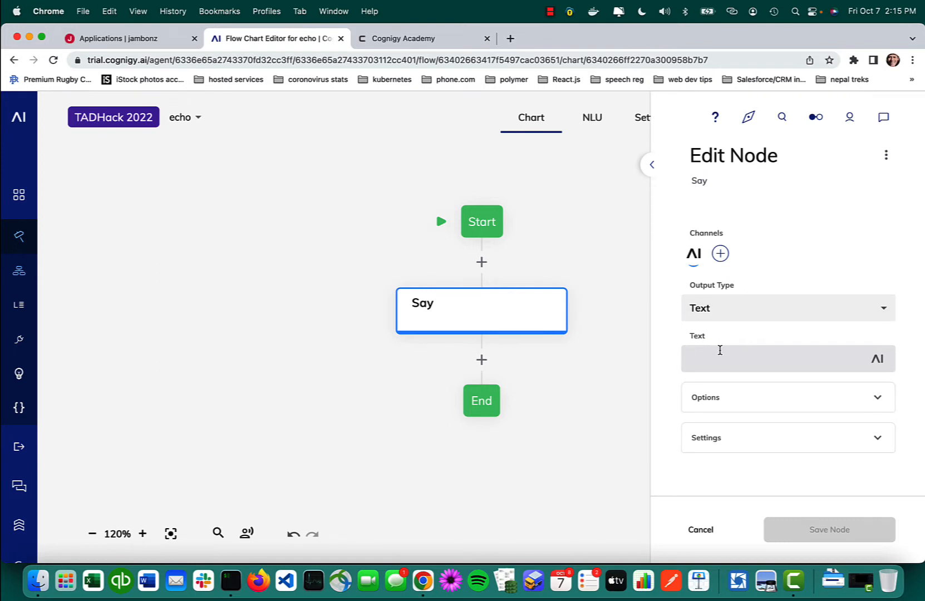
type("Please say something and I will")
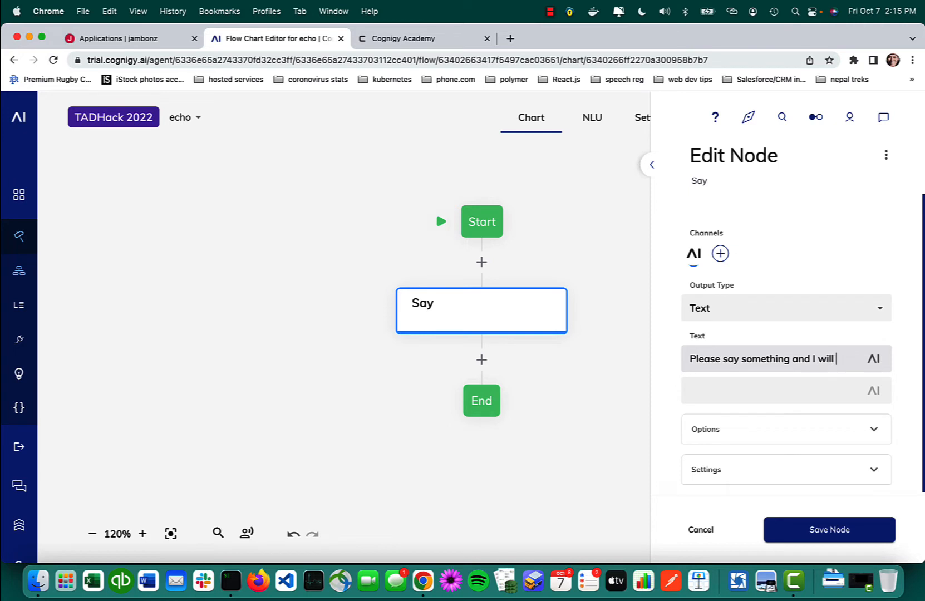
type(" repeat it")
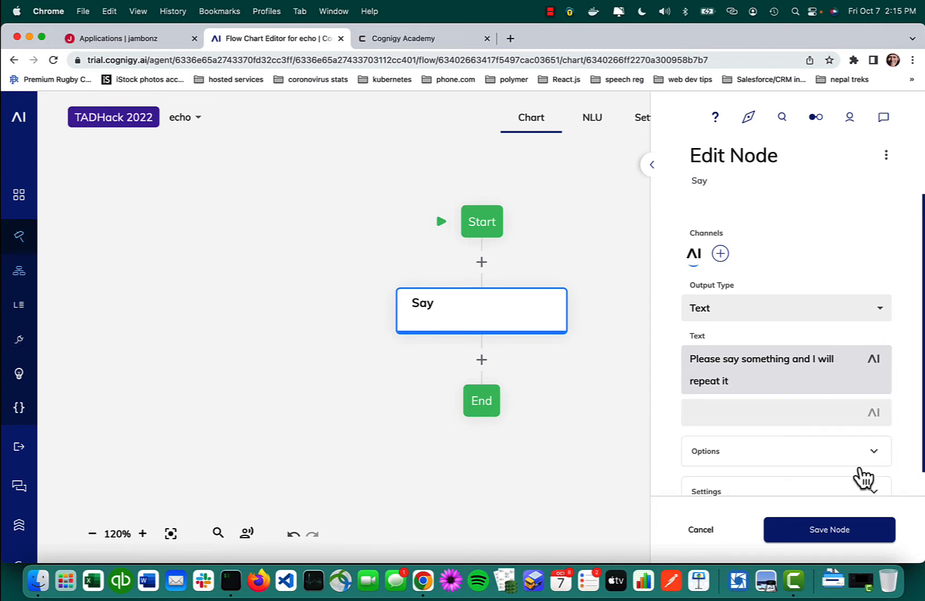
left_click(822, 532)
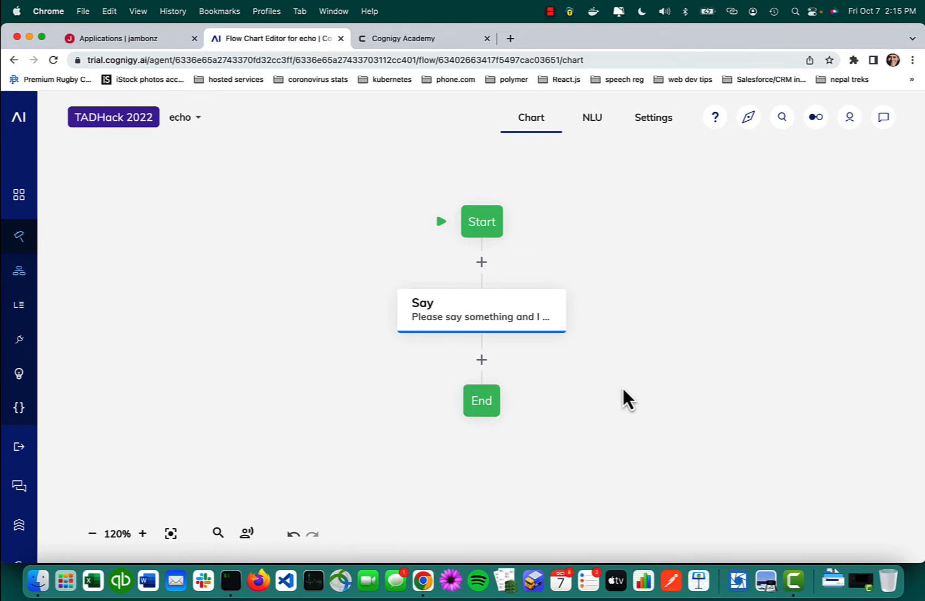
Step: Add a Once node directly after Start and move the existing Say node into its On First Time branch
left_click(481, 262)
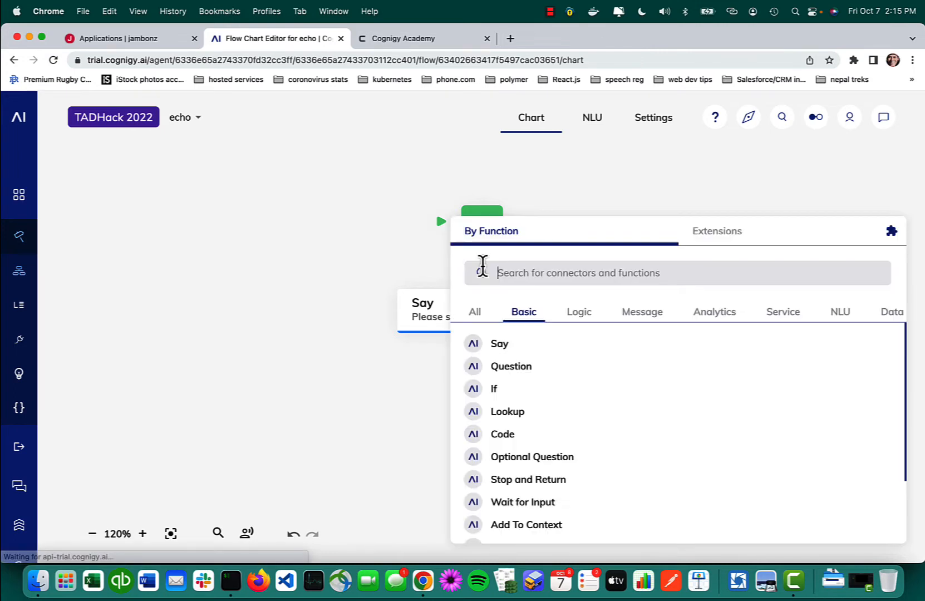
type("once")
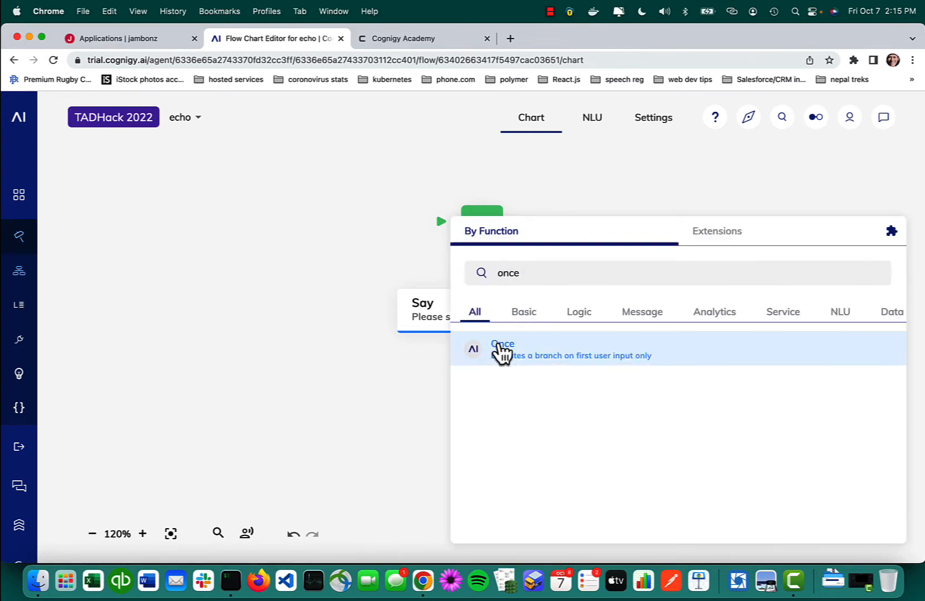
left_click(498, 346)
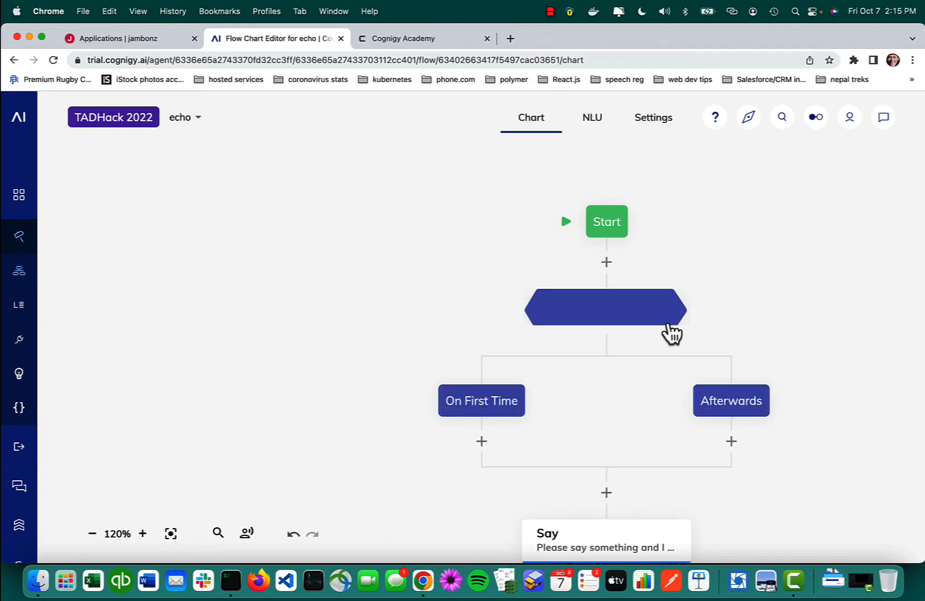
scroll(435, 322, "down", 3)
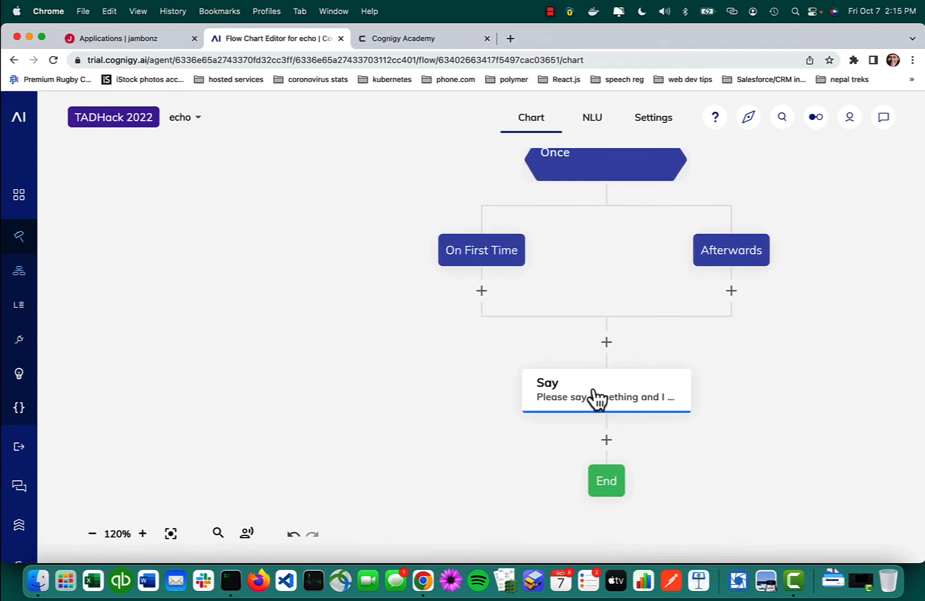
left_click_drag(593, 394, 471, 291)
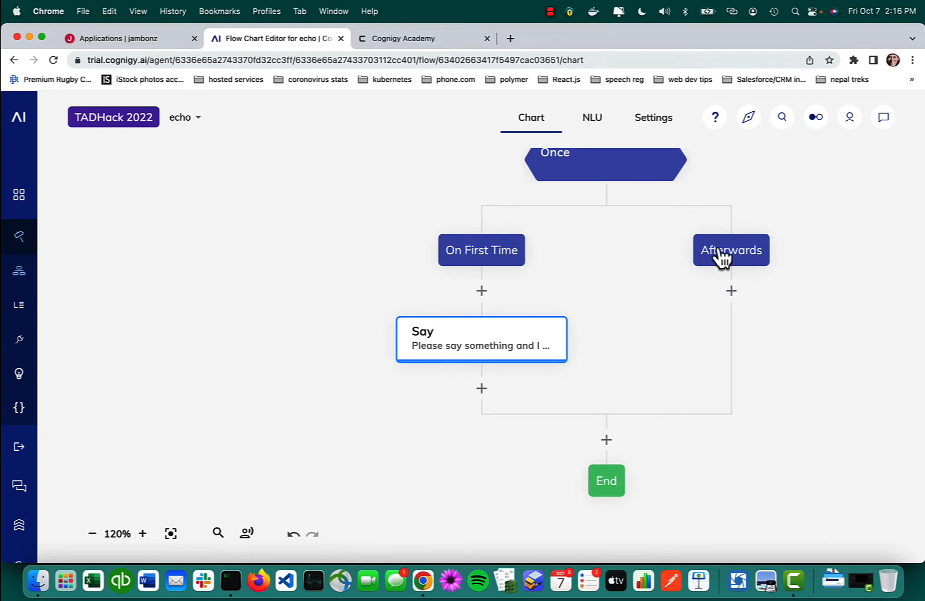
Step: Add a Say node under the Afterwards branch and begin its text with "You said"
left_click(731, 290)
type("say")
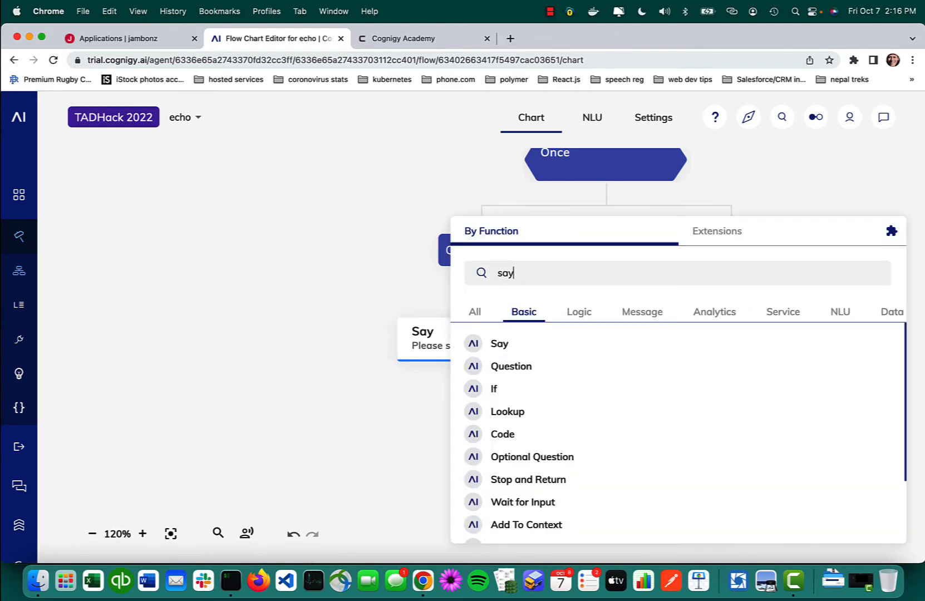
left_click(514, 348)
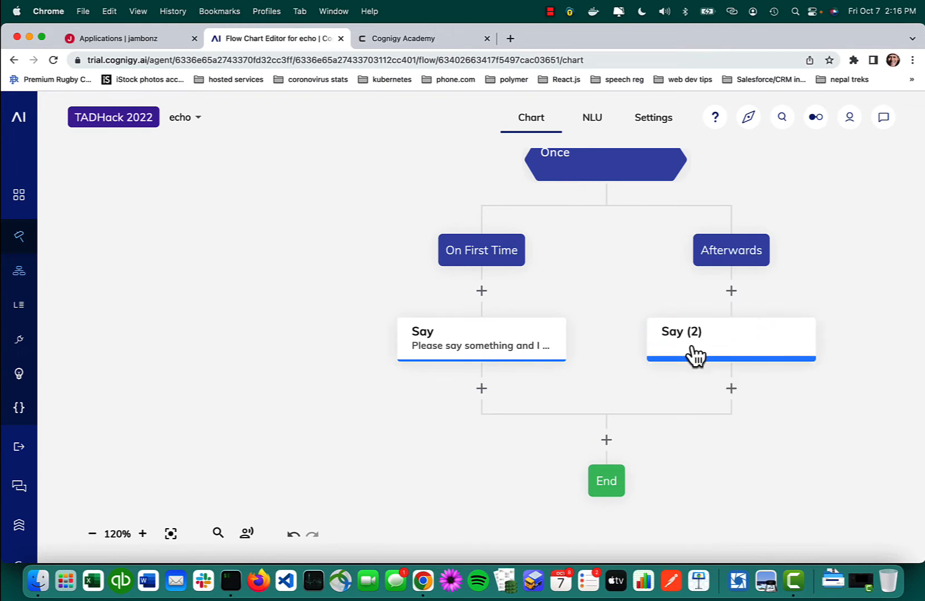
left_click(718, 343)
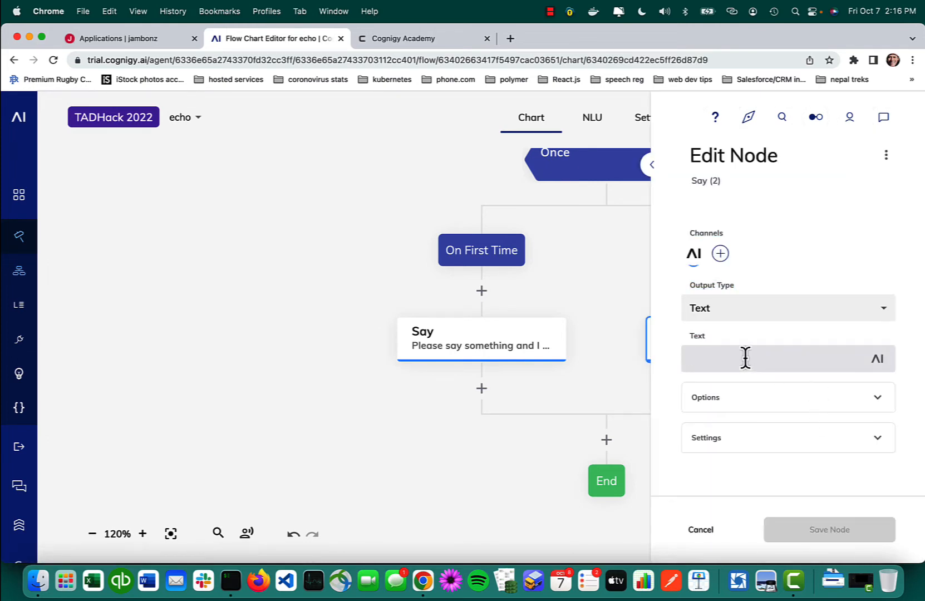
type("You saiud")
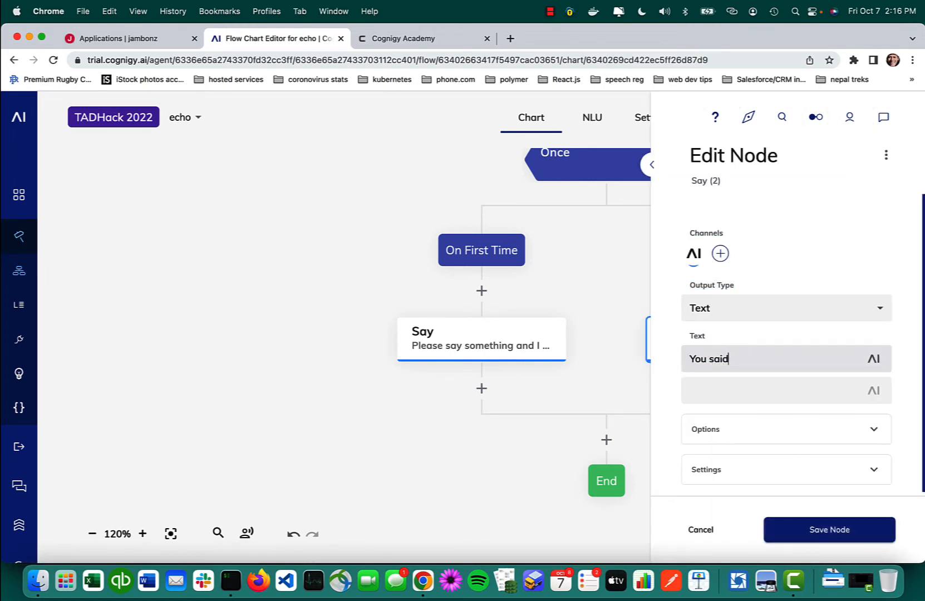
left_click(875, 360)
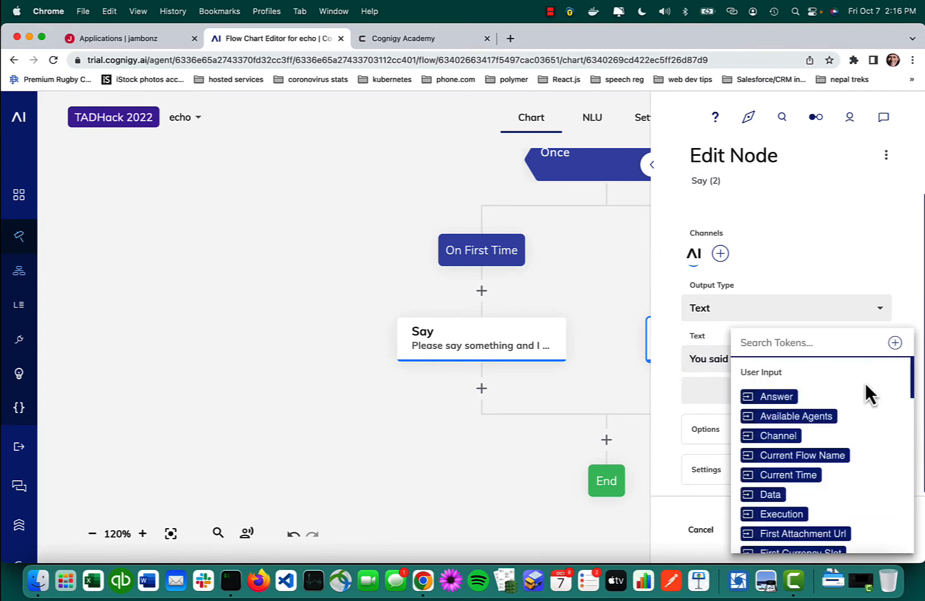
scroll(818, 478, "down", 5)
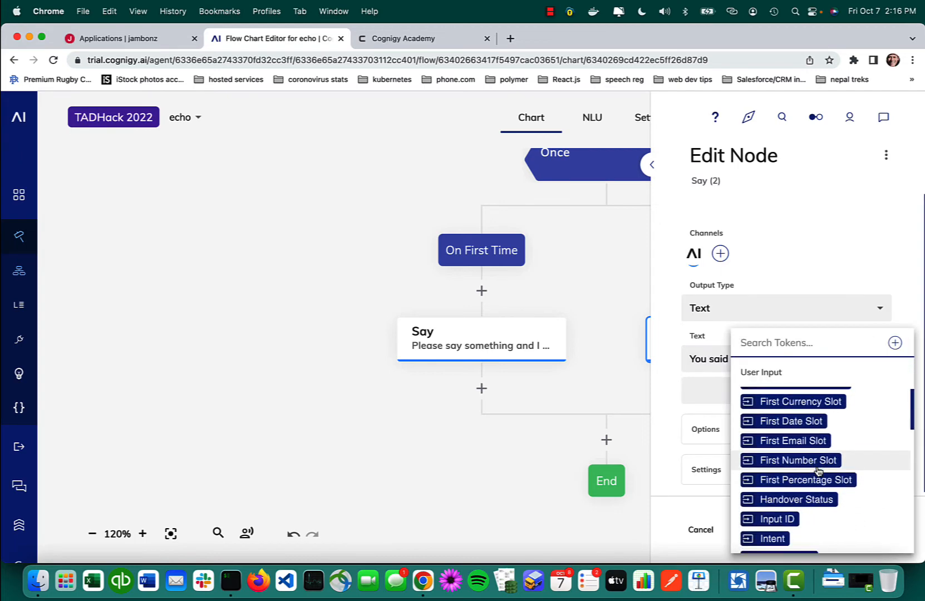
scroll(818, 470, "up", 1)
scroll(818, 471, "up", 3)
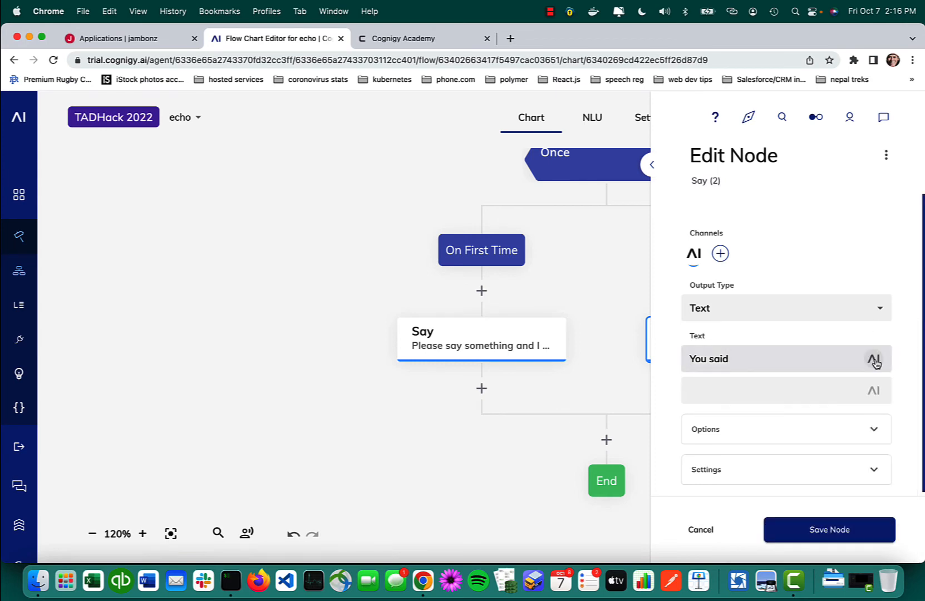
left_click(874, 360)
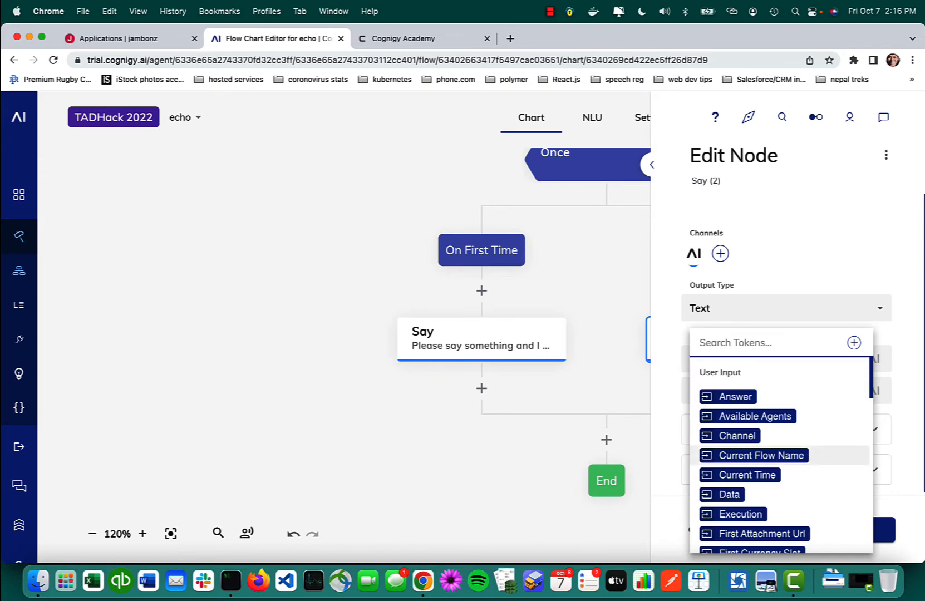
type("Tex")
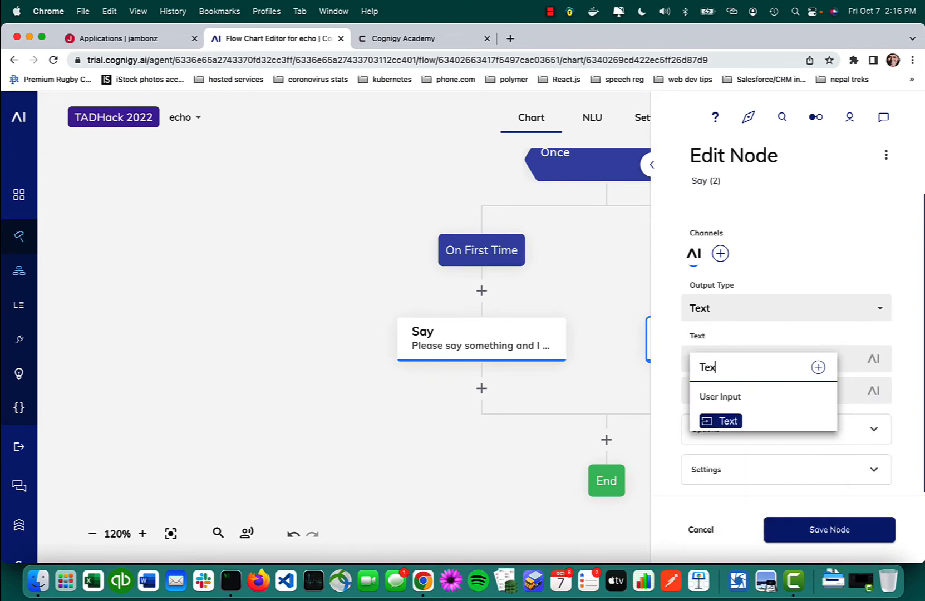
left_click(721, 421)
key("BackSpace")
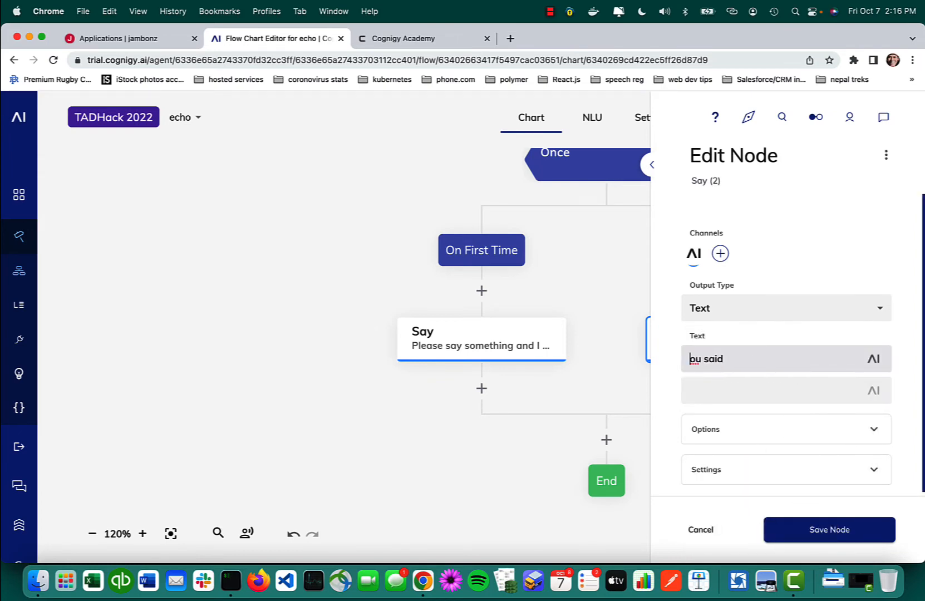
type("Y")
Step: Complete the Afterwards Say node's text as "You said:" followed by the user input Text token, and save the node
left_click(870, 358)
type("Tex")
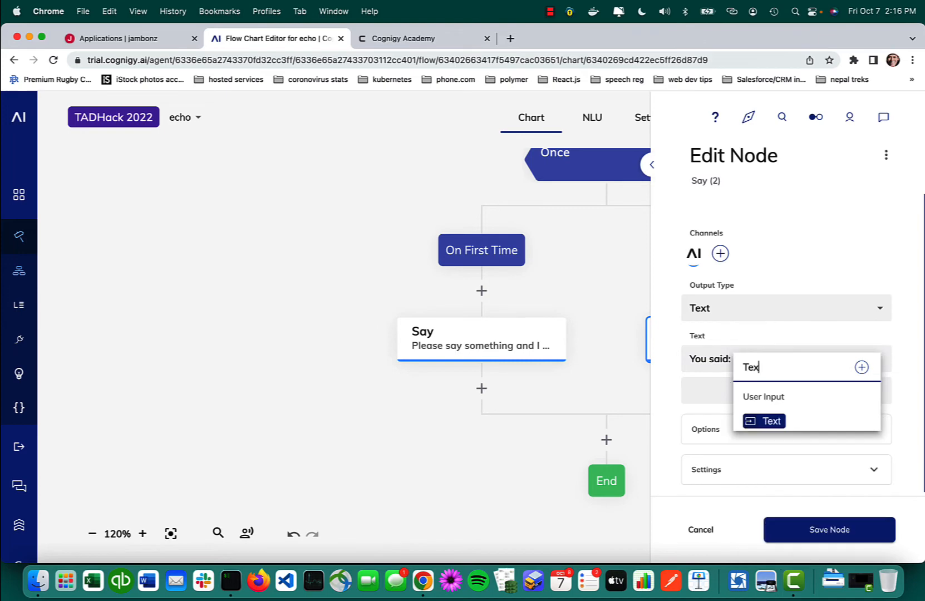
left_click(769, 423)
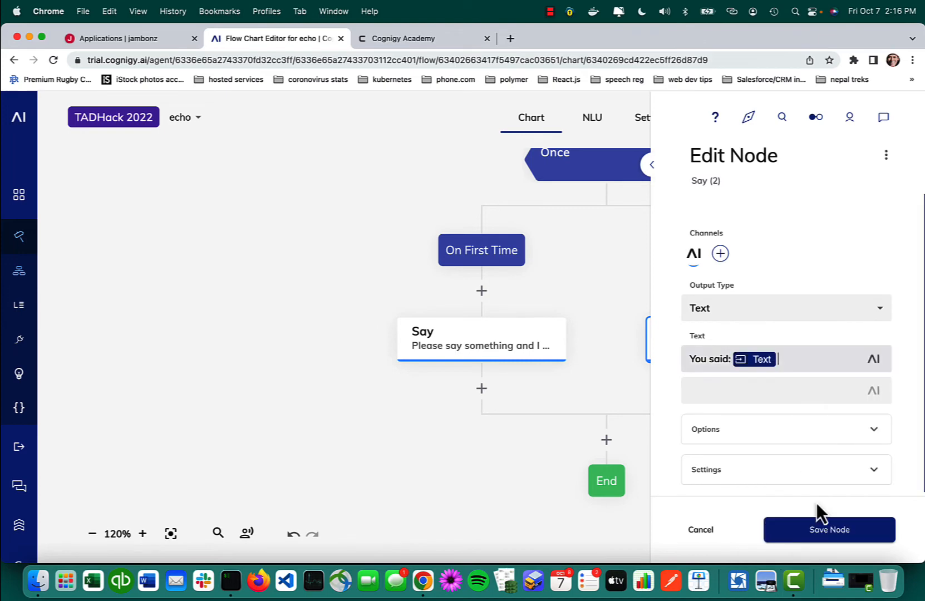
left_click(830, 532)
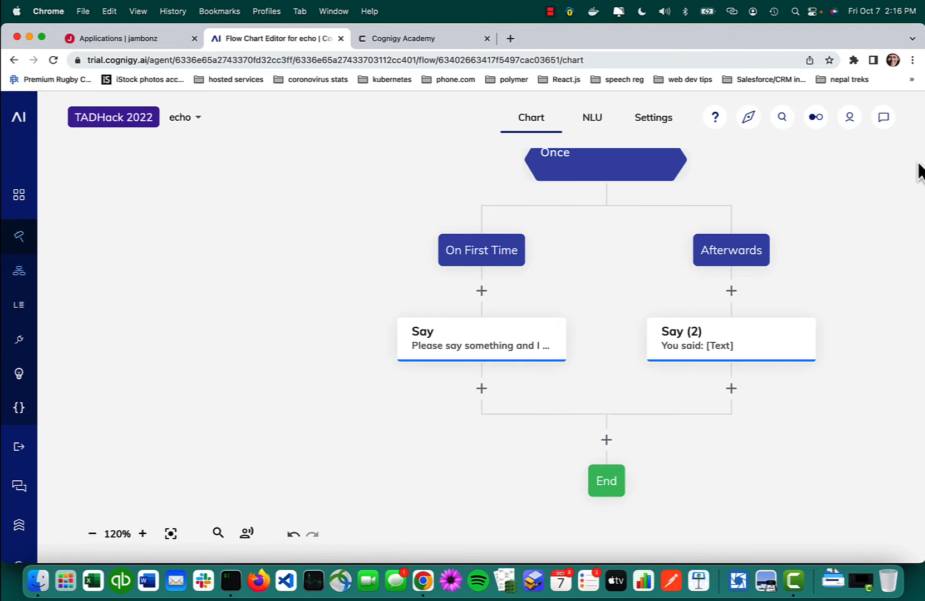
Step: Open the test chat for the echo flow and send the message "hi"
left_click(883, 118)
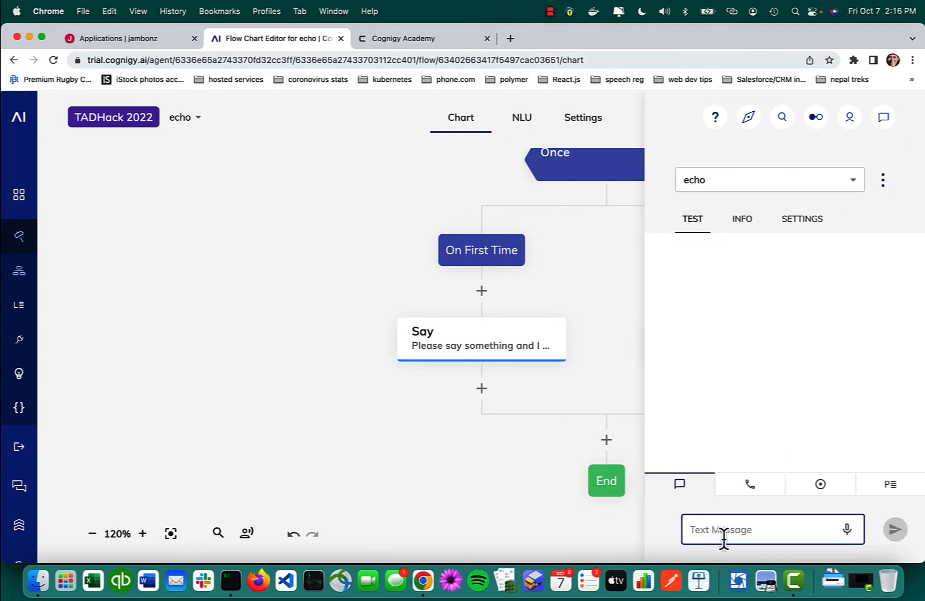
left_click(692, 491)
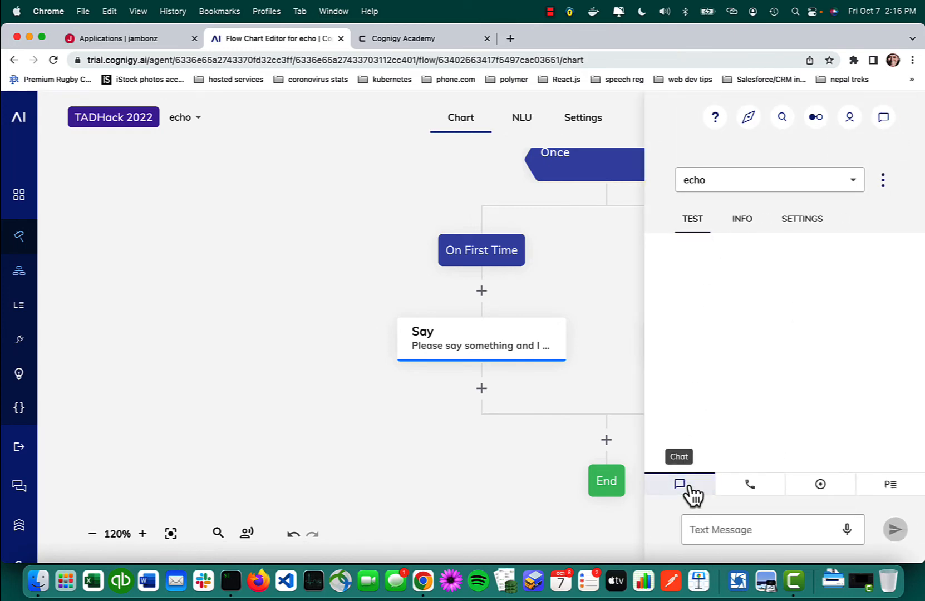
right_click(707, 529)
left_click(698, 535)
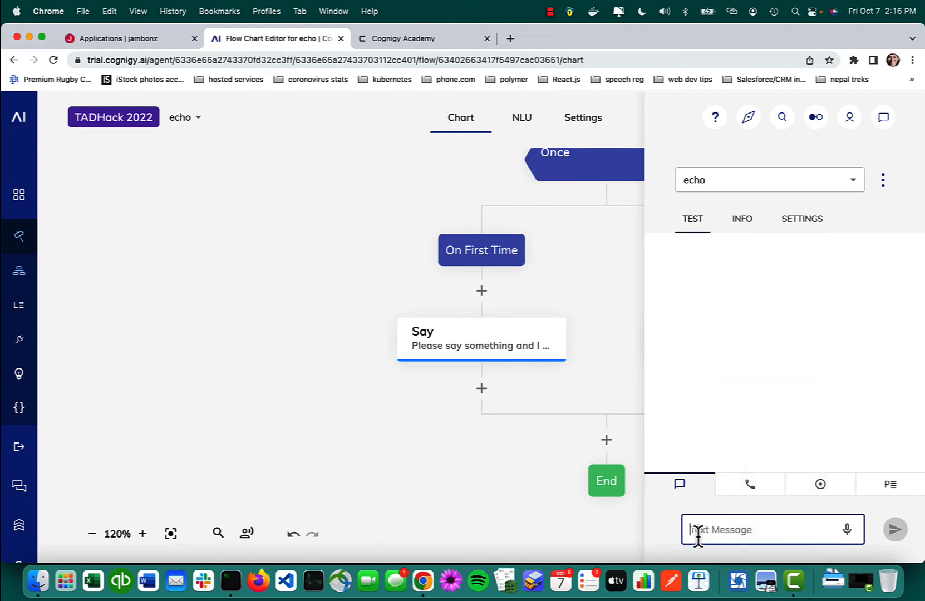
type("hi")
key("Return")
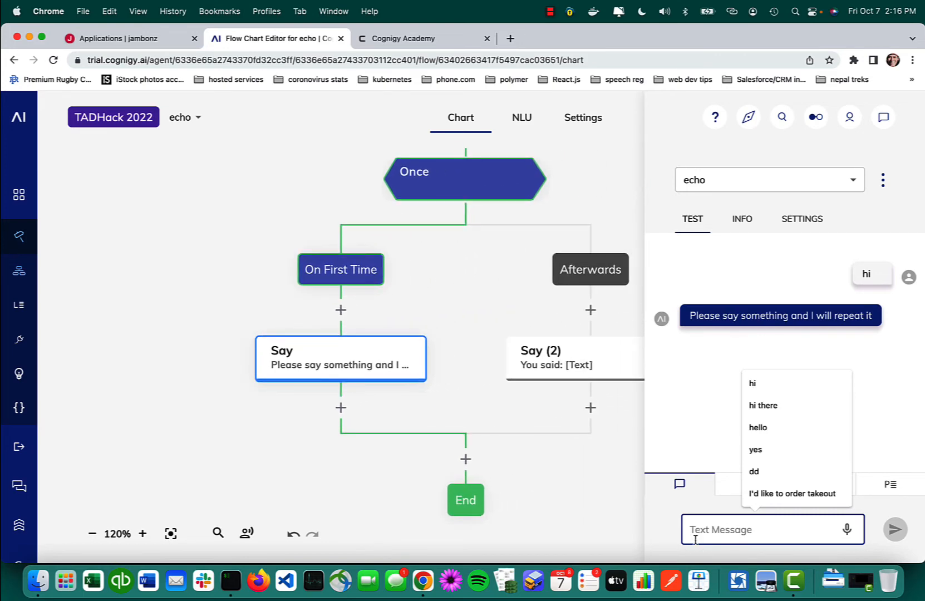
Step: Send "what time is it" in the echo test chat and close the chat
type("what time is")
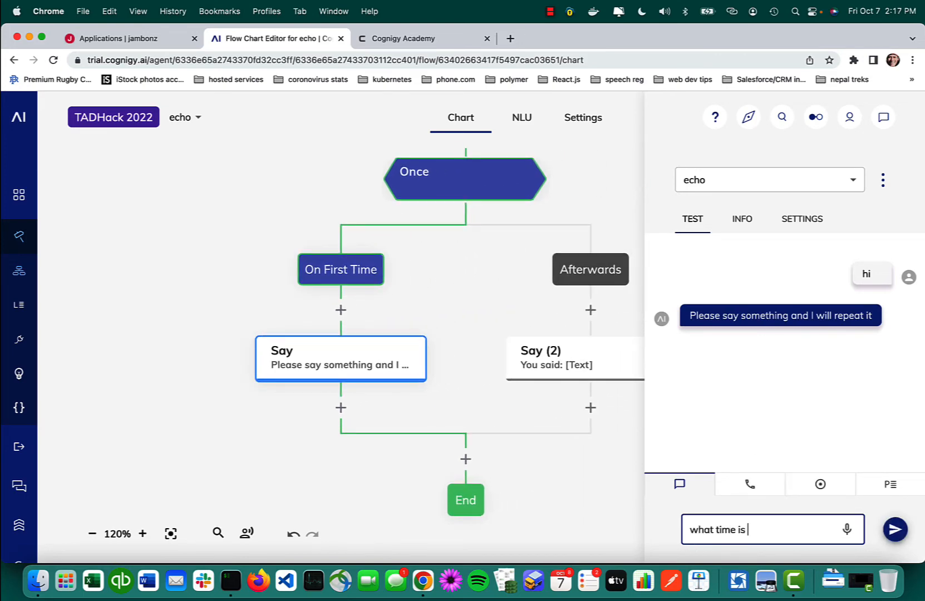
type(" it")
key("Return")
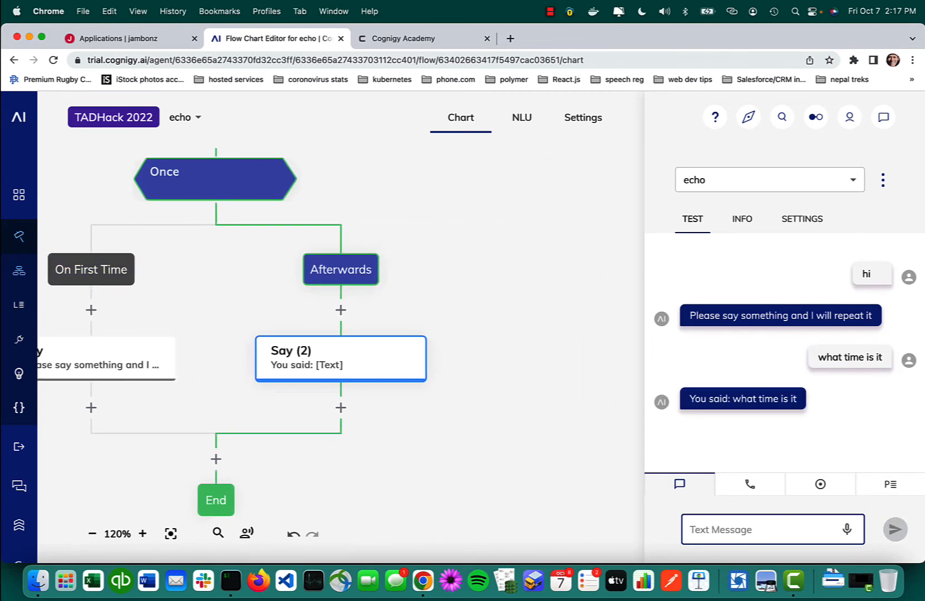
left_click(881, 118)
Step: Go to the agent's endpoints and start a new one named "voice" with the VoiceGateway type
mouse_move(8, 208)
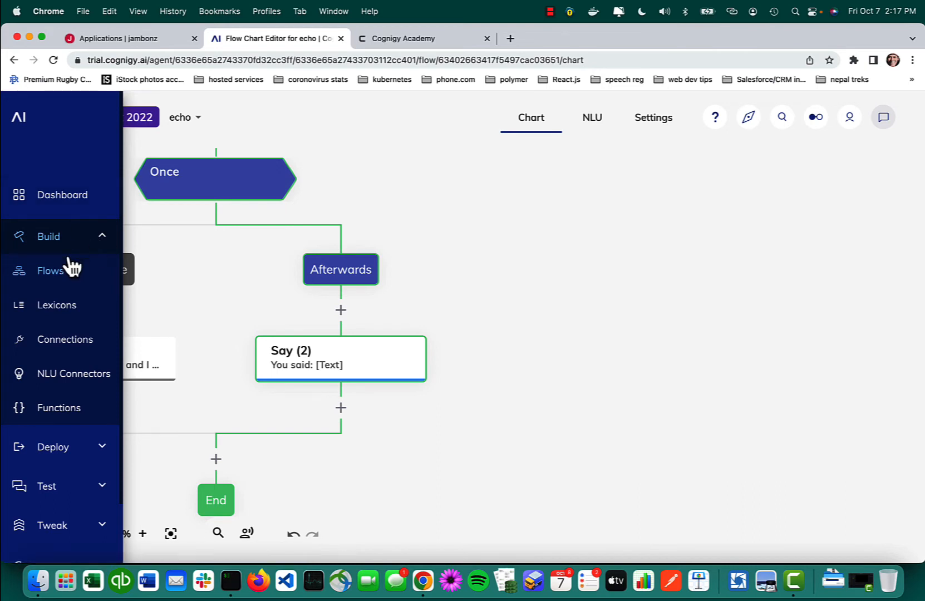
left_click(95, 449)
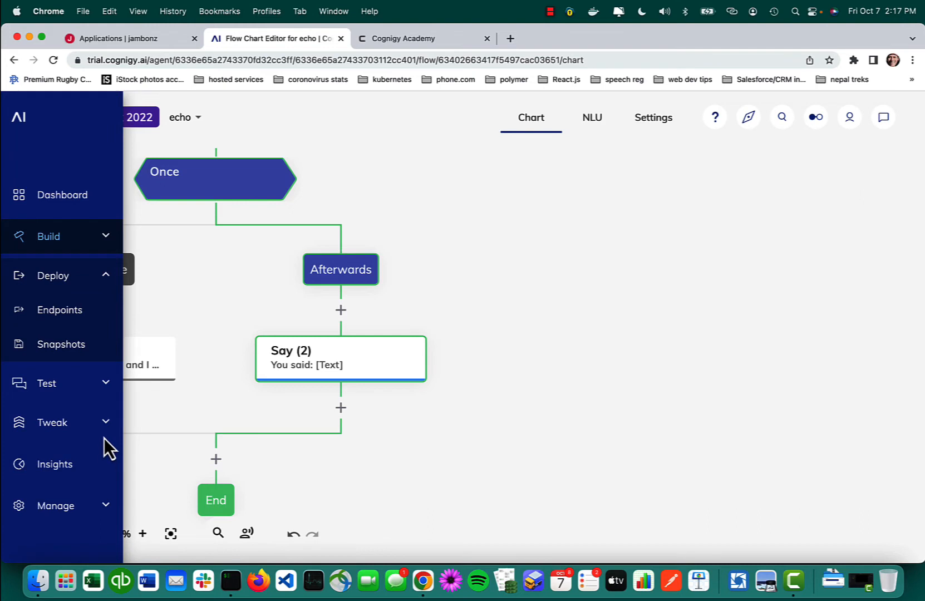
left_click(74, 313)
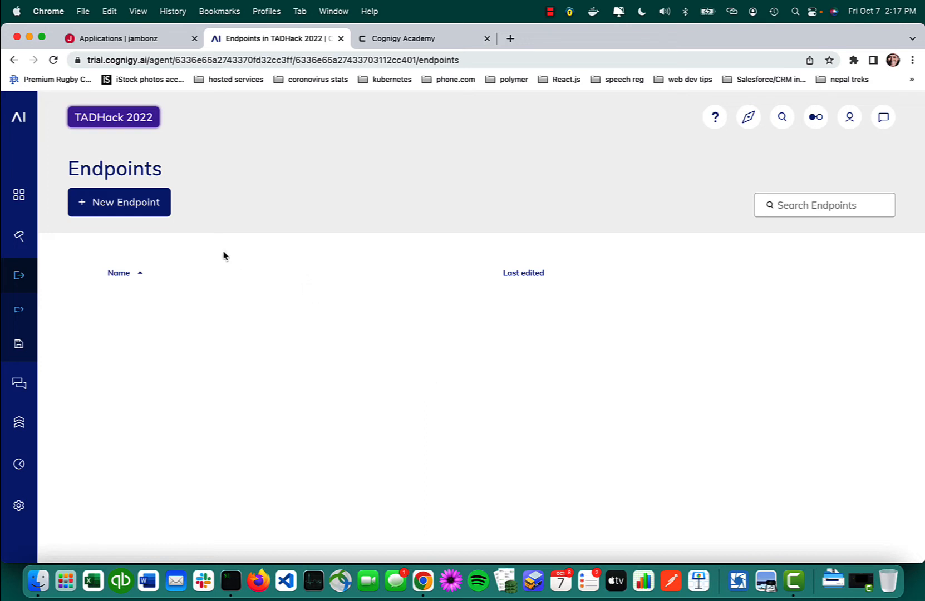
left_click(127, 206)
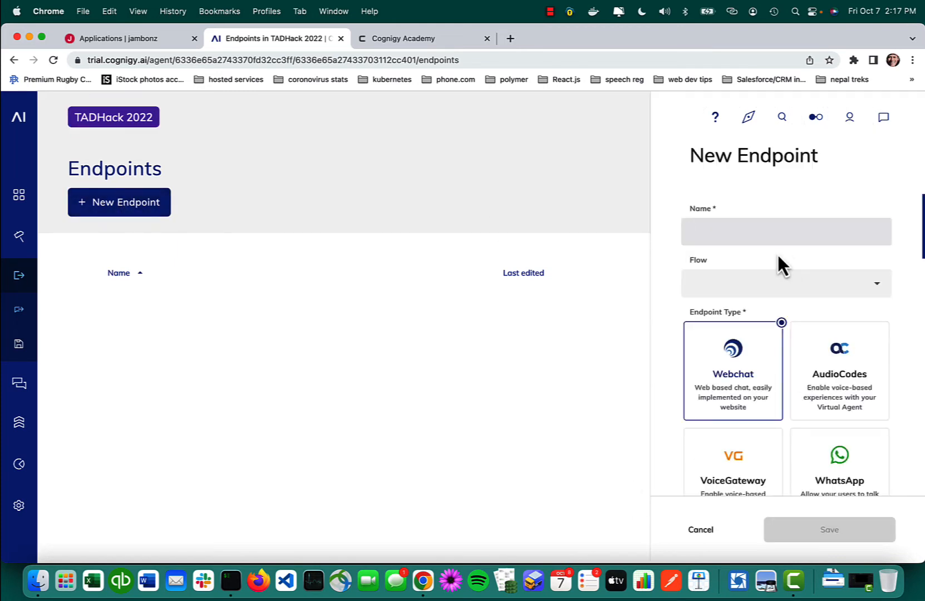
type("voice")
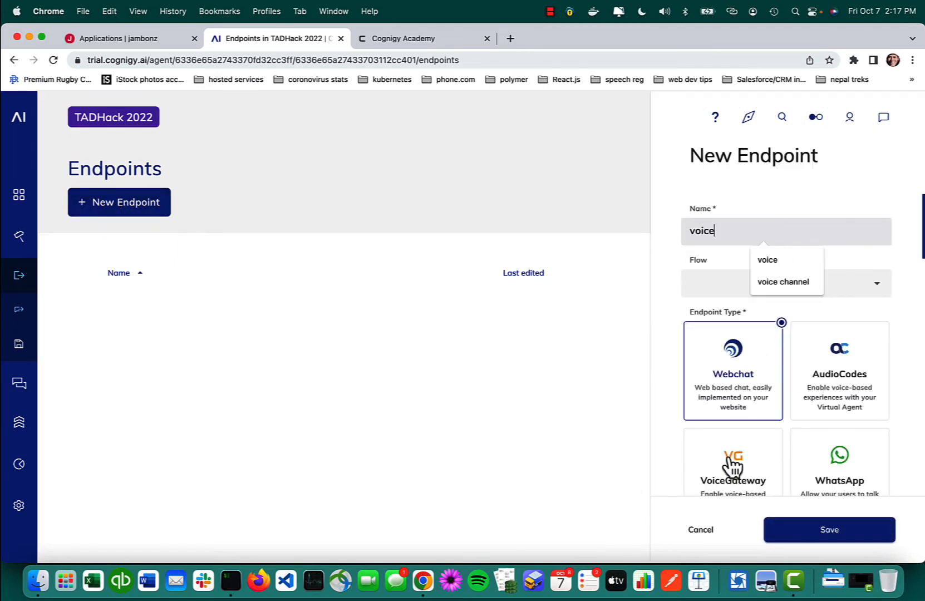
left_click(736, 463)
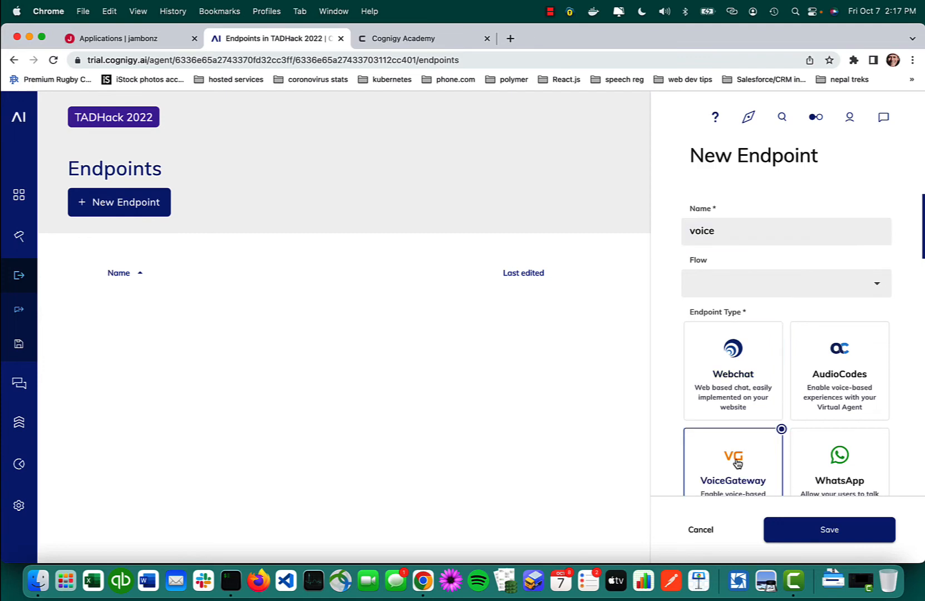
Step: Save the new voice endpoint and copy its endpoint URL to the clipboard
scroll(736, 462, "down", 15)
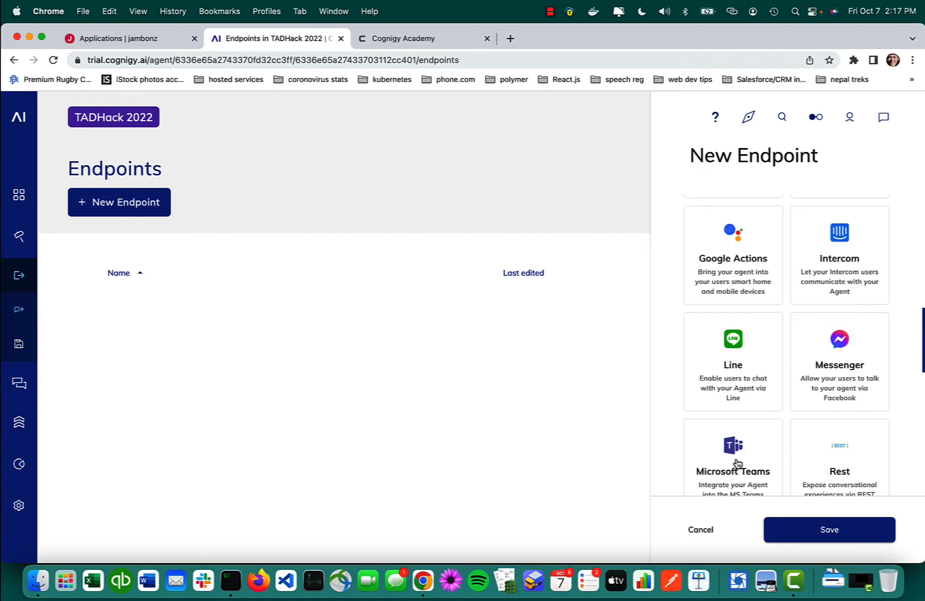
scroll(736, 463, "down", 6)
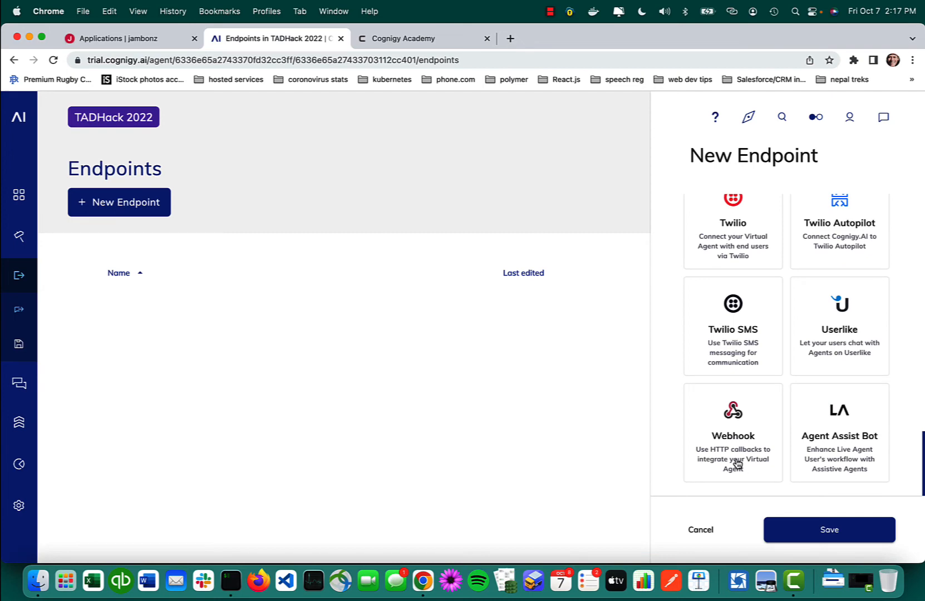
scroll(736, 463, "up", 20)
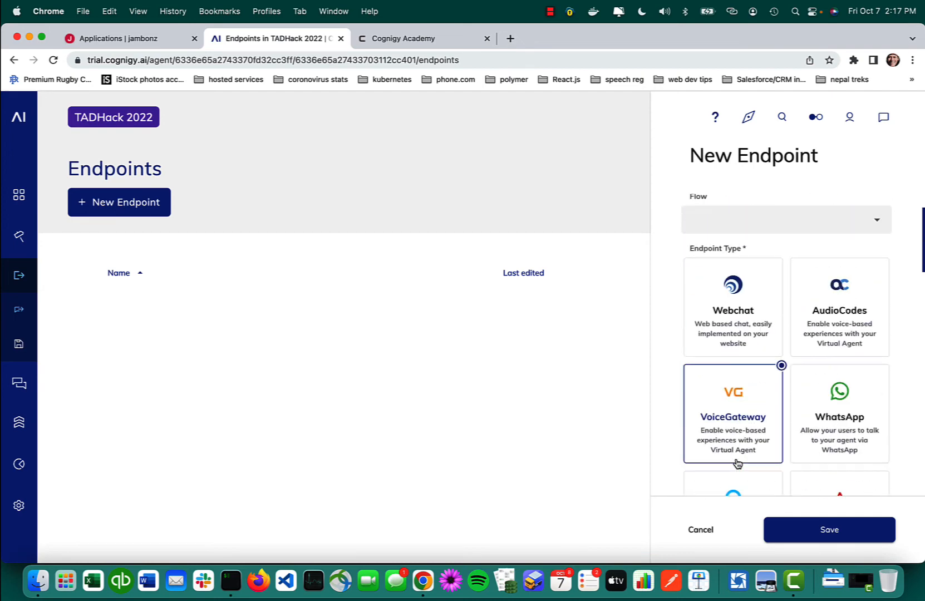
left_click(820, 533)
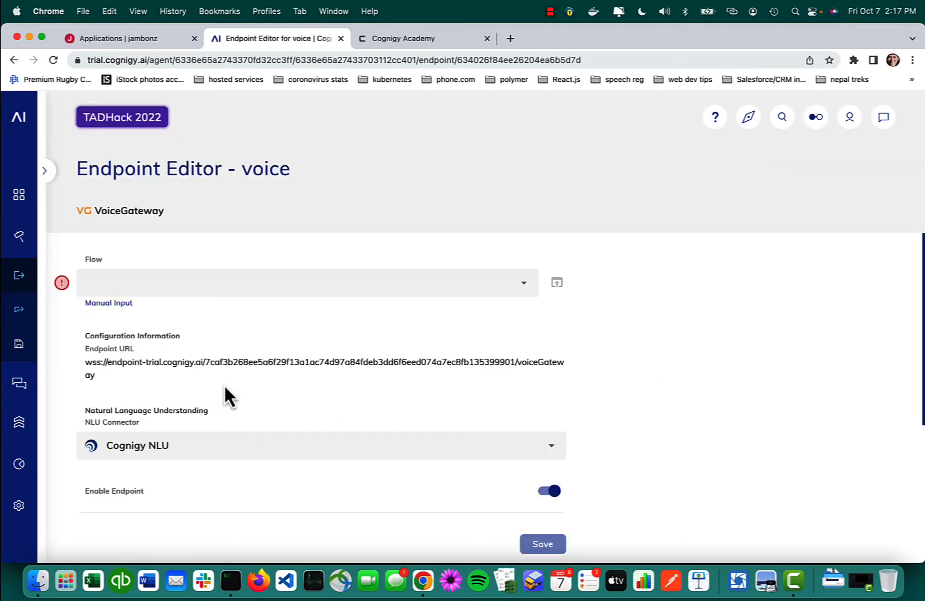
left_click(96, 369)
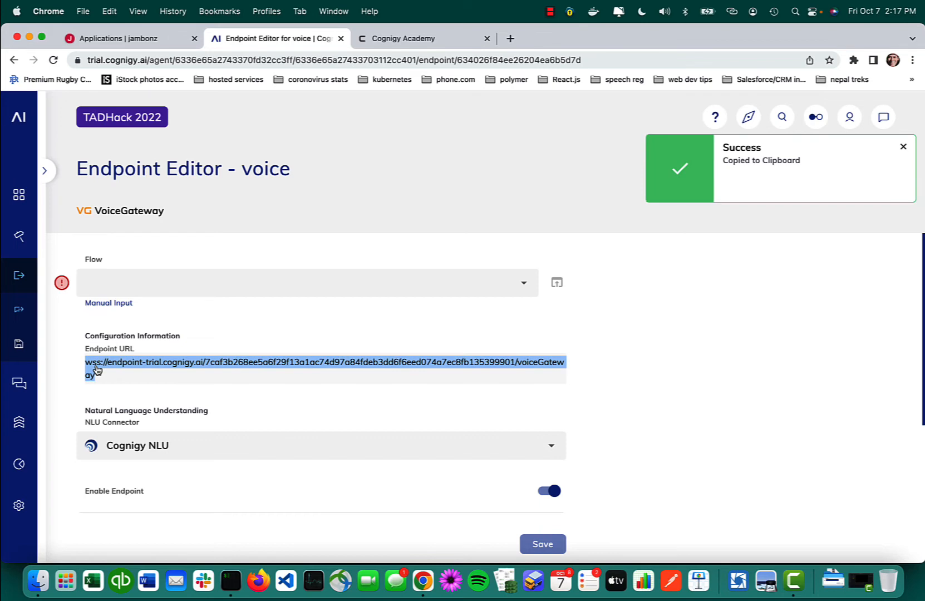
Step: Switch to jambonz and start a new application named "cognigy echo"
left_click(150, 41)
left_click(880, 177)
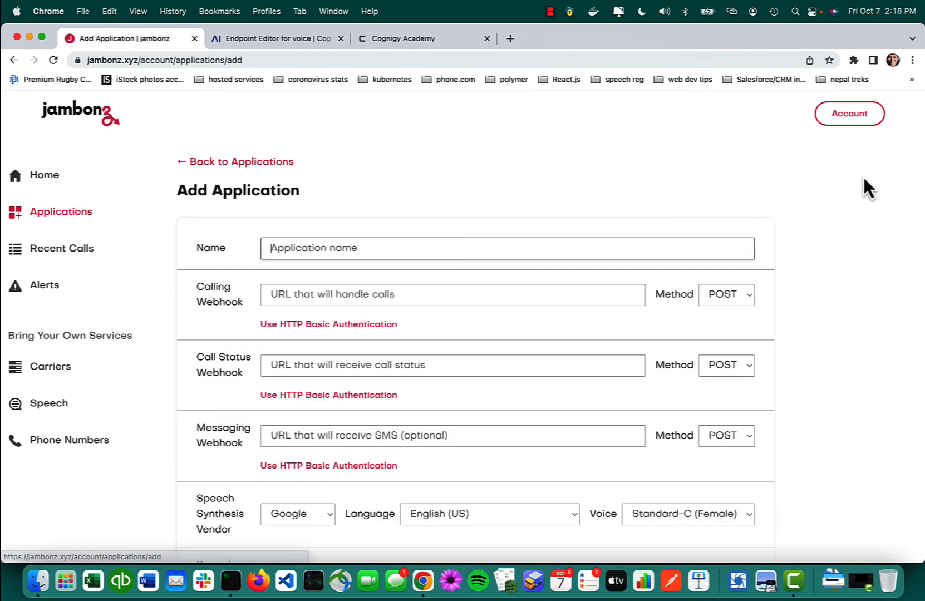
type("ech")
key("BackSpace")
key("BackSpace")
key("BackSpace")
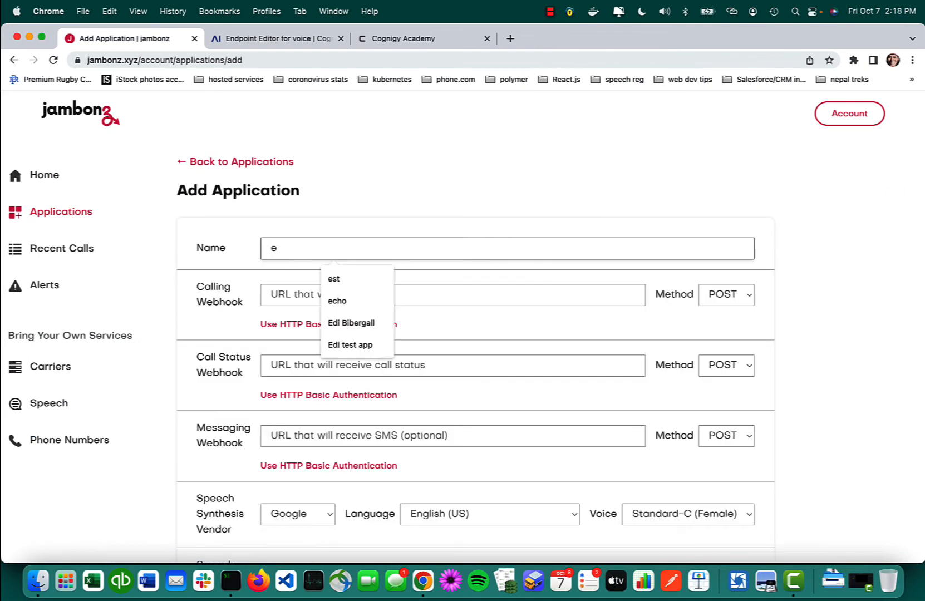
type("cognigy echo")
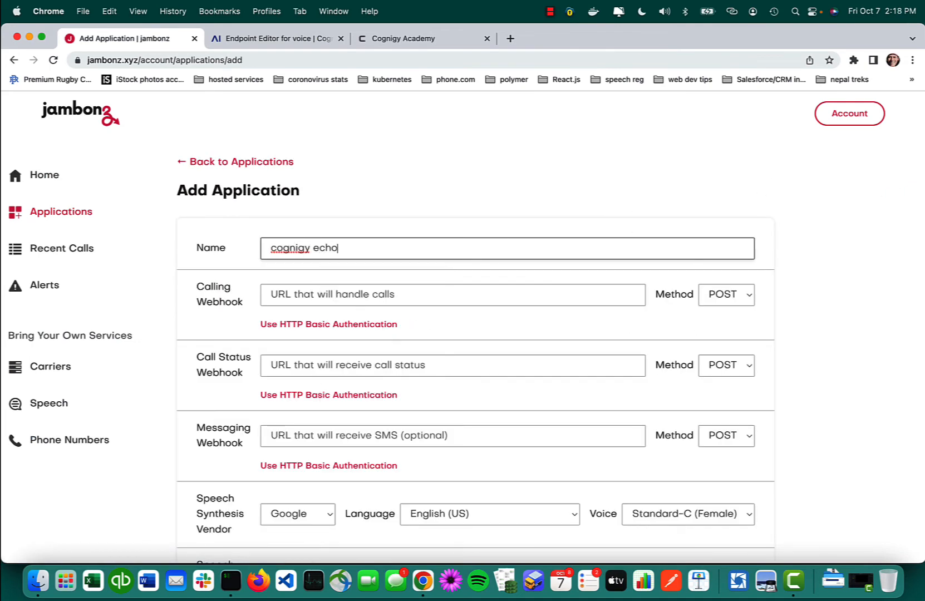
Step: Paste the copied VoiceGateway endpoint URL as both the calling webhook and the call status webhook
key("Tab")
key("super+v")
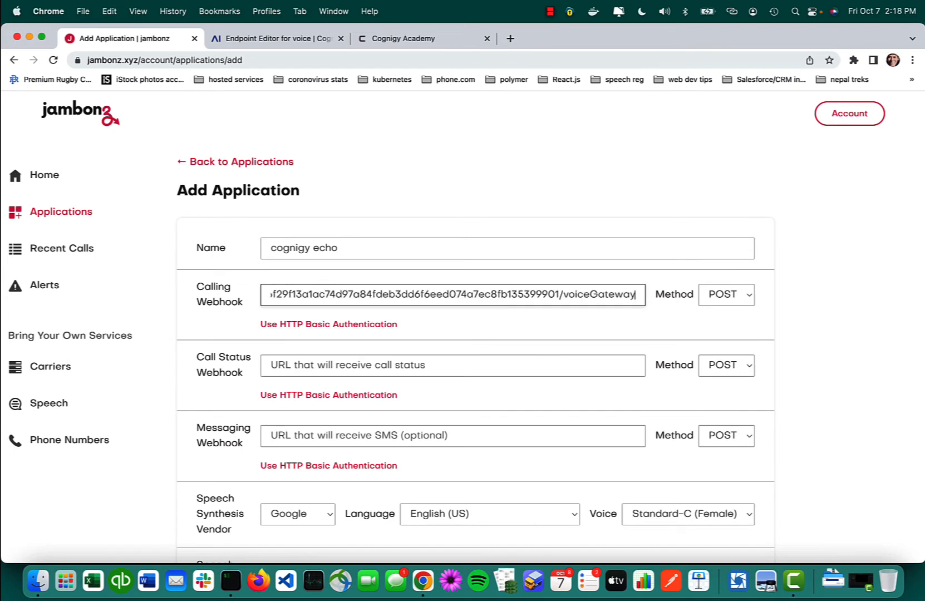
left_click(291, 370)
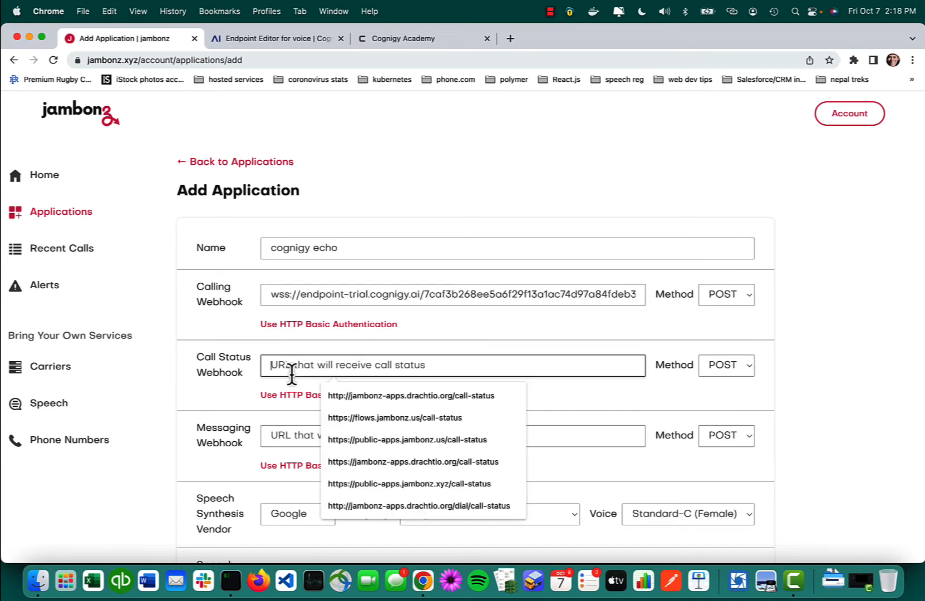
key("super+v")
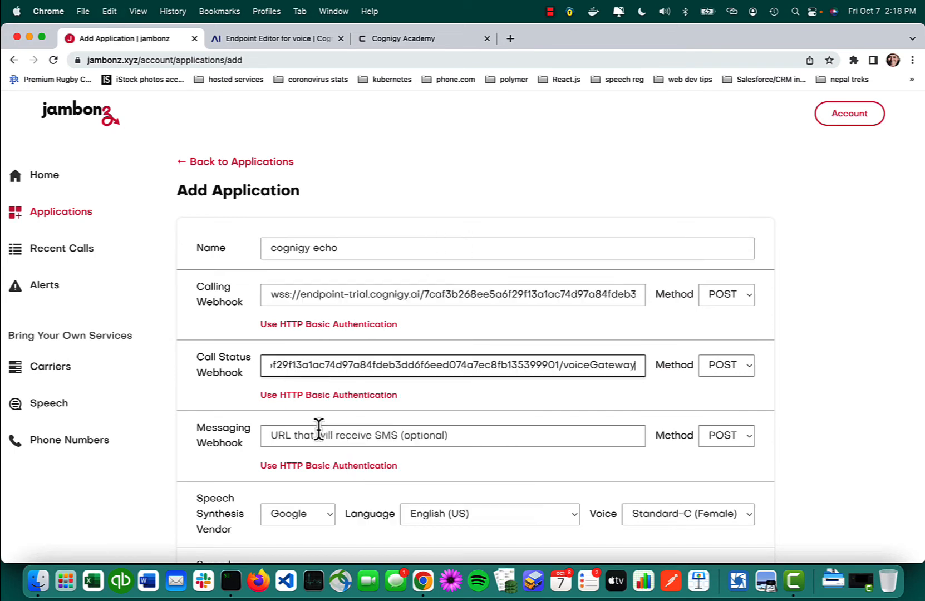
Step: Set the speech synthesis voice to Wavenet-C (Female) and add the application
scroll(243, 419, "down", 5)
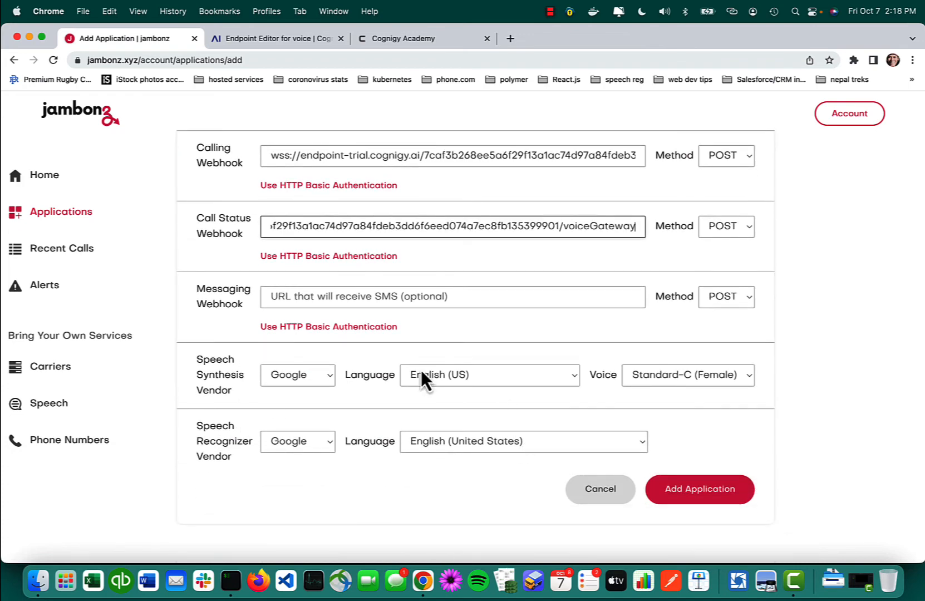
left_click(734, 381)
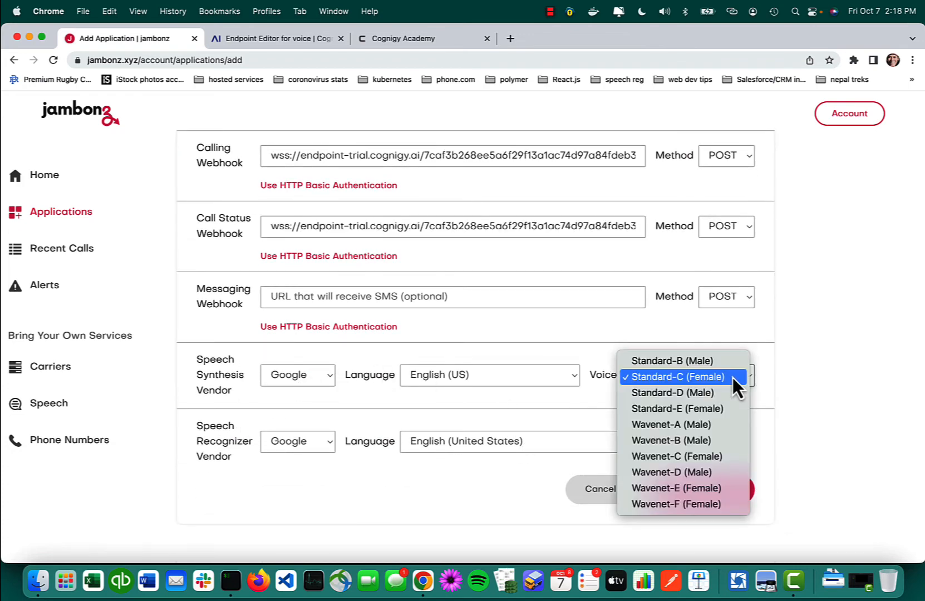
left_click(715, 457)
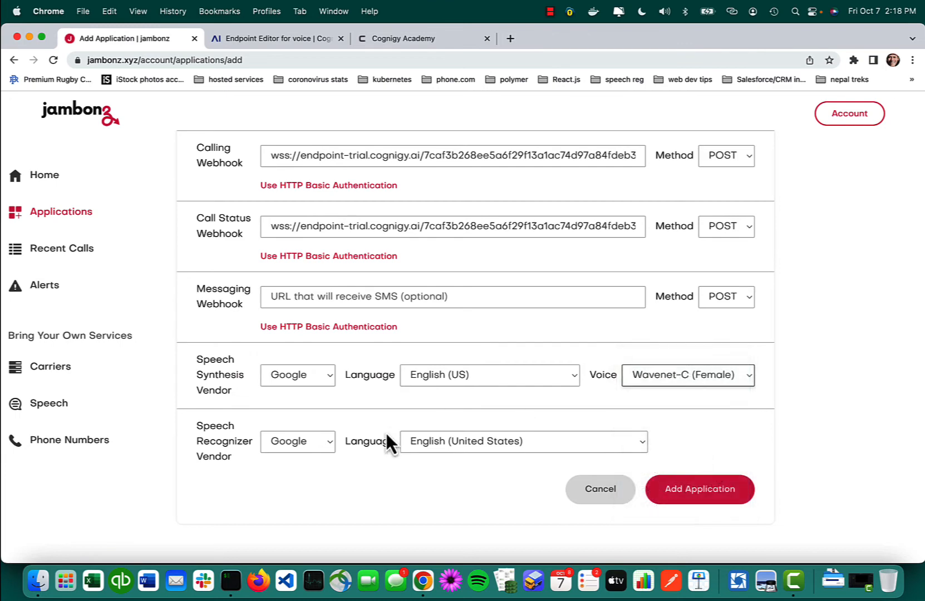
left_click(687, 497)
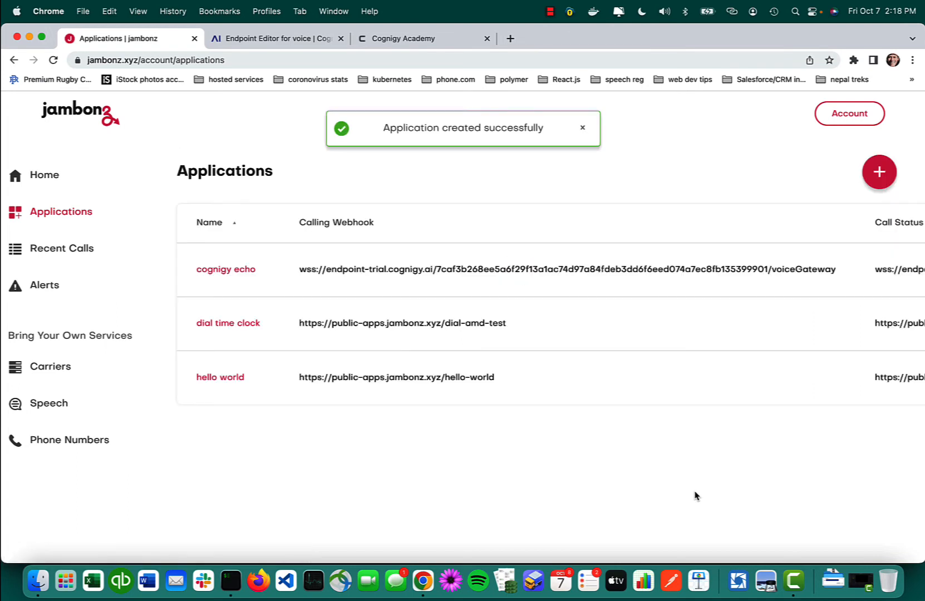
Step: Route the Twilio phone number to the cognigy echo application
left_click(114, 445)
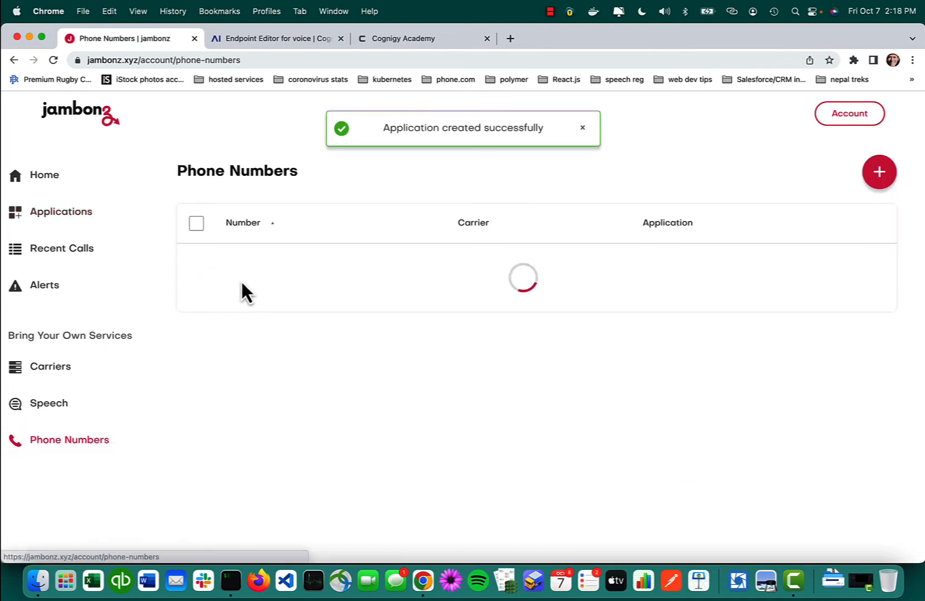
left_click(196, 273)
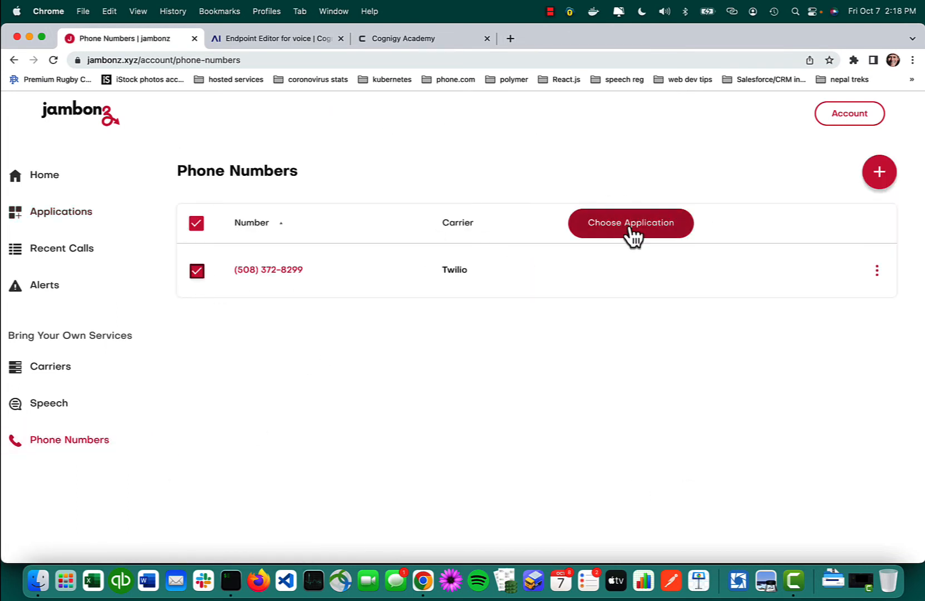
left_click(630, 226)
left_click(655, 269)
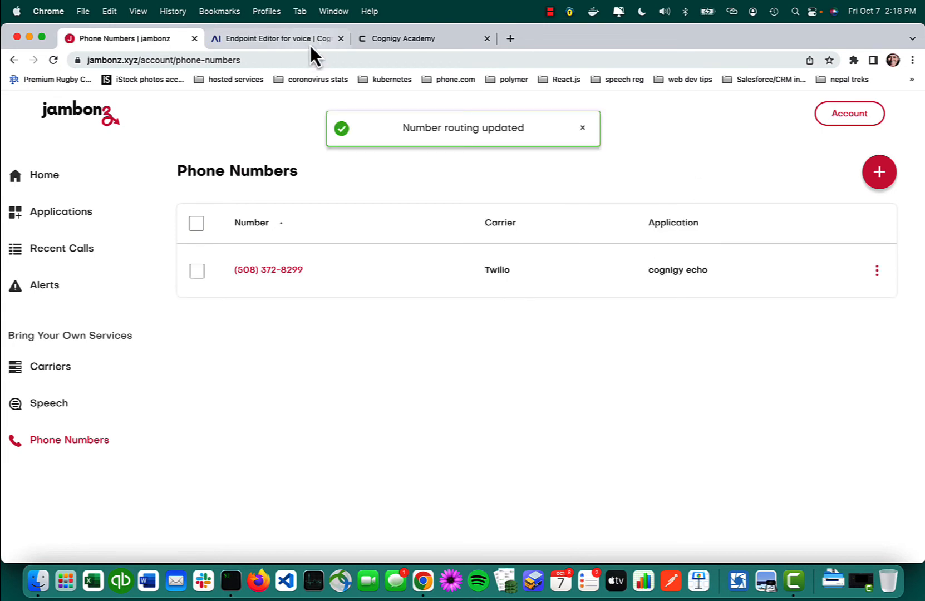
Step: Switch back to Cognigy.AI and open the echo flow's chart at 100% zoom
left_click(293, 39)
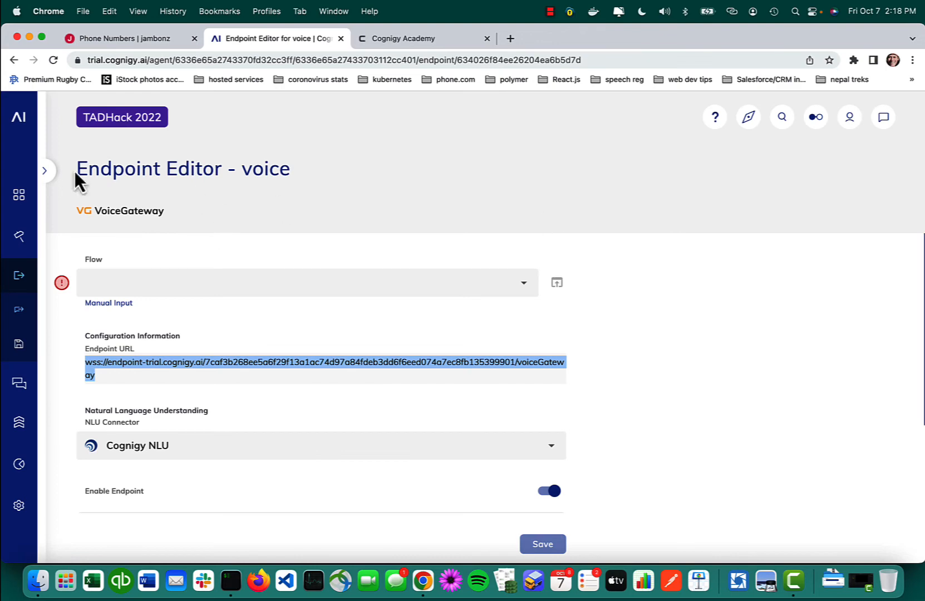
mouse_move(29, 196)
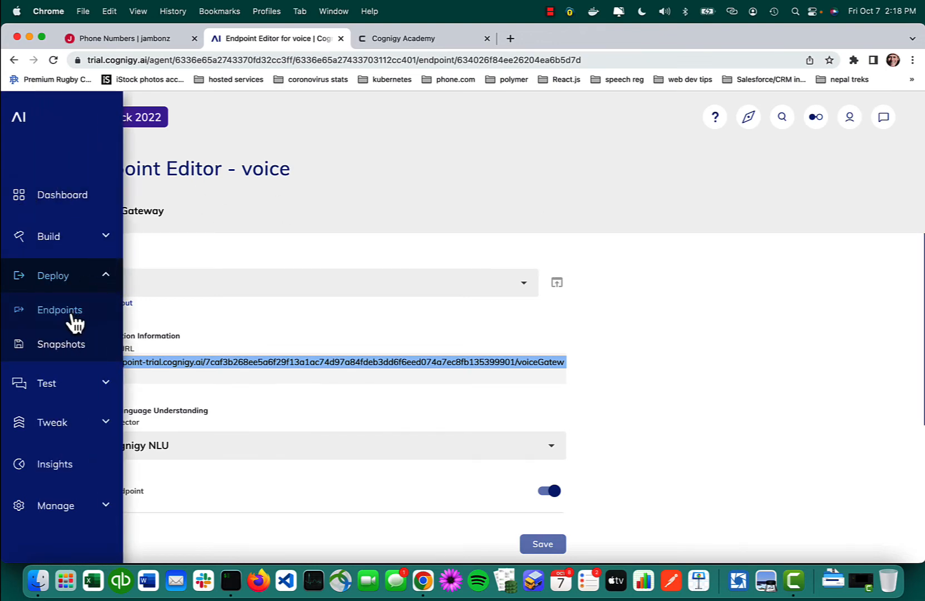
left_click(104, 243)
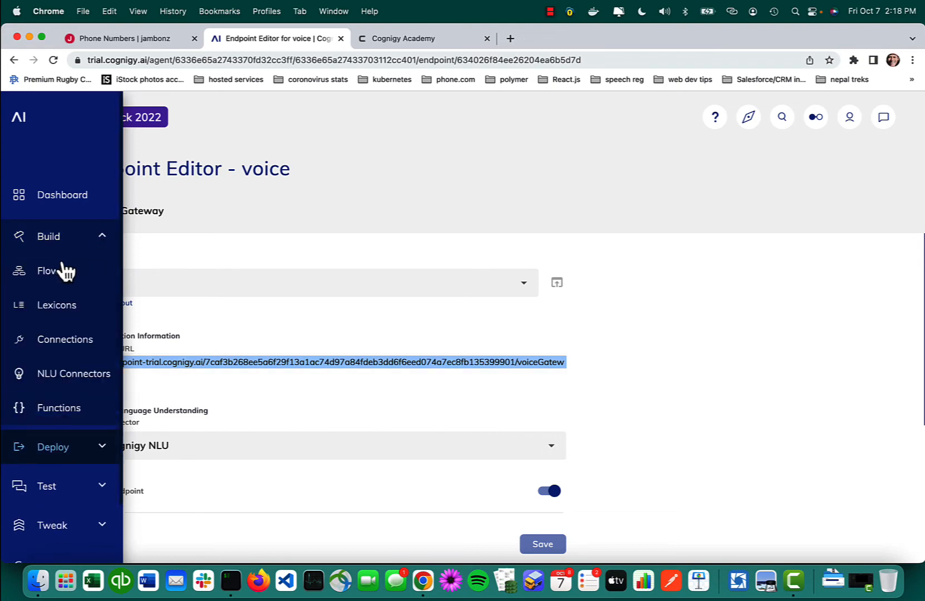
left_click(57, 278)
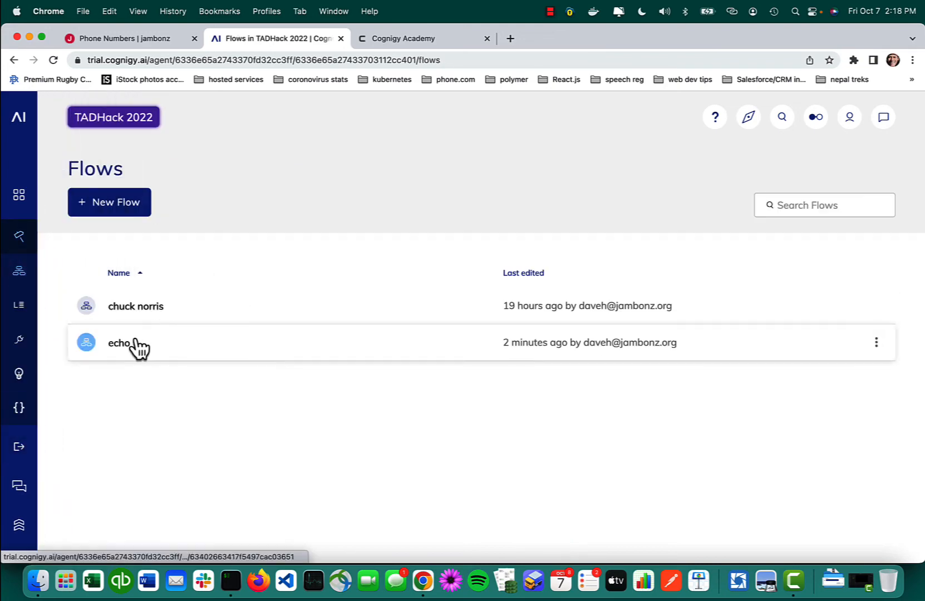
left_click(196, 346)
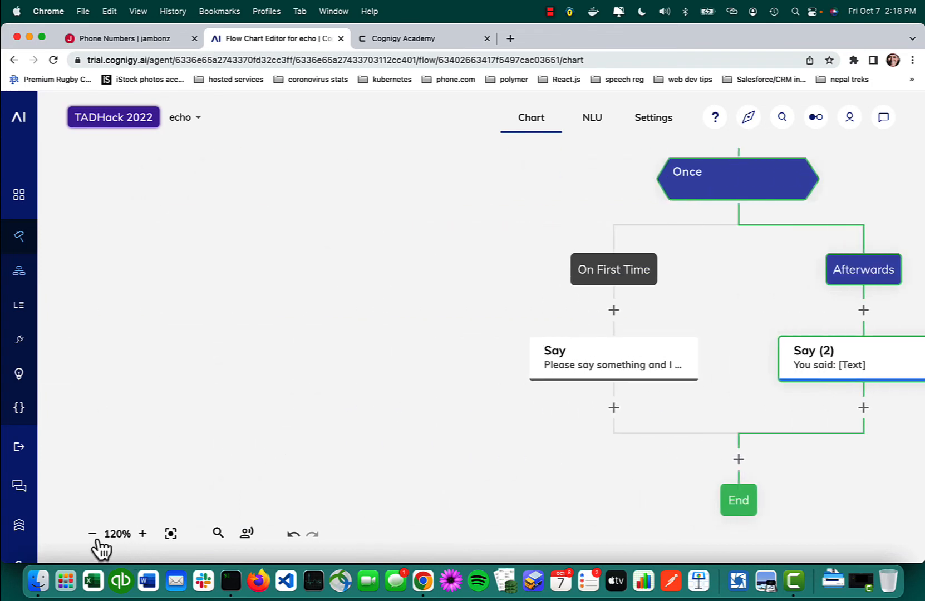
left_click(92, 533)
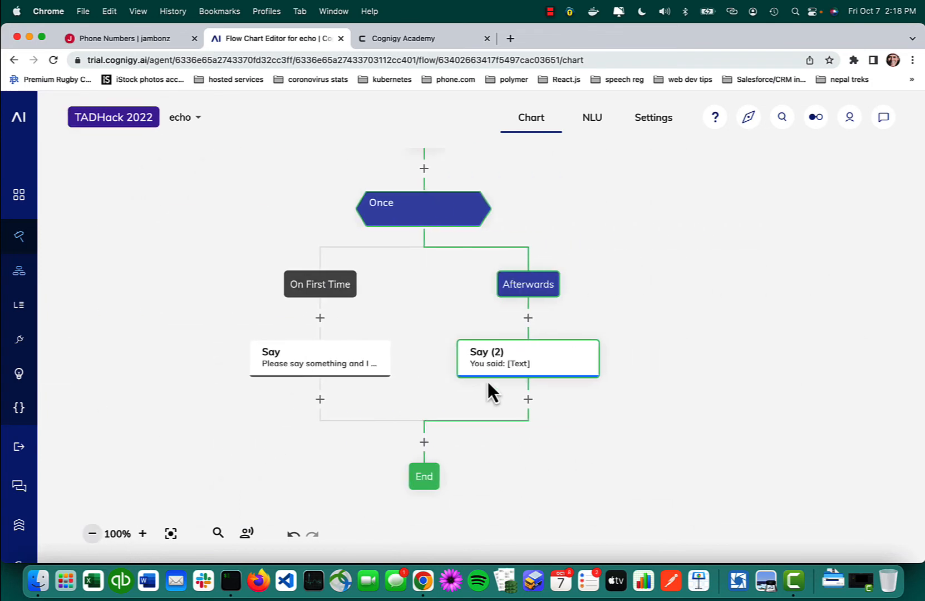
Step: Open the echo flow's test chat and clear the previous conversation
left_click(882, 121)
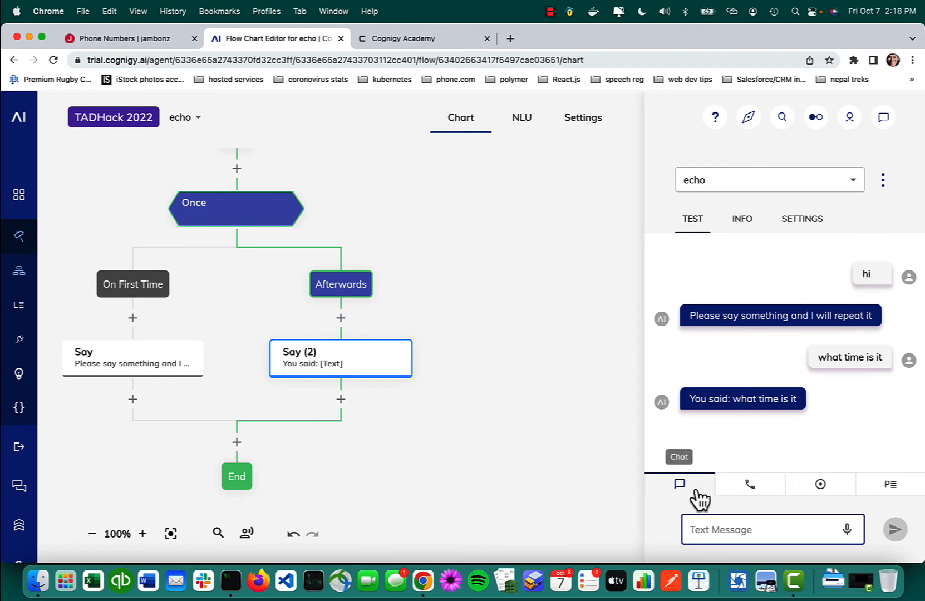
left_click(882, 180)
left_click(840, 192)
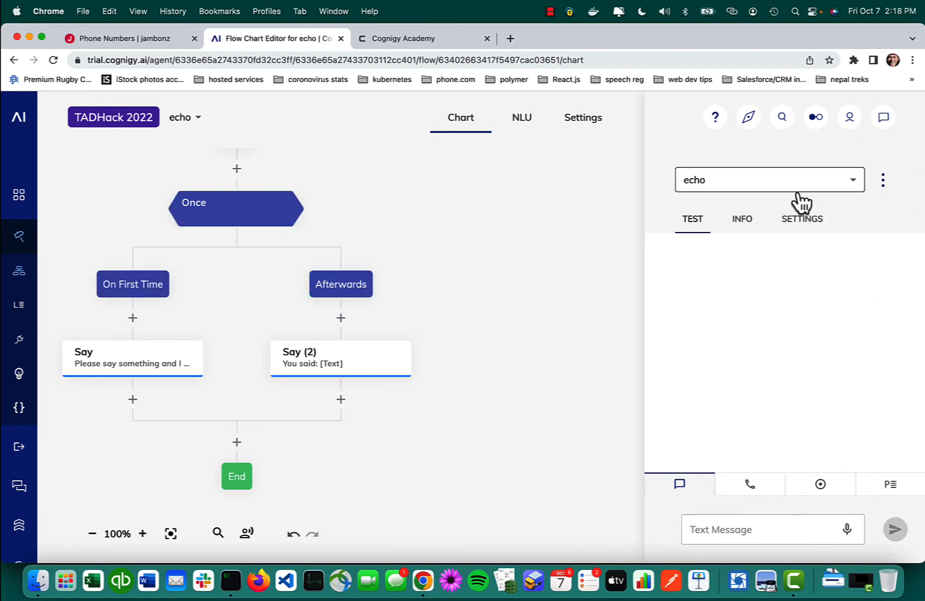
Step: Enter the caller's phone number as the user ID and start following that user's session
left_click(819, 489)
left_click(748, 525)
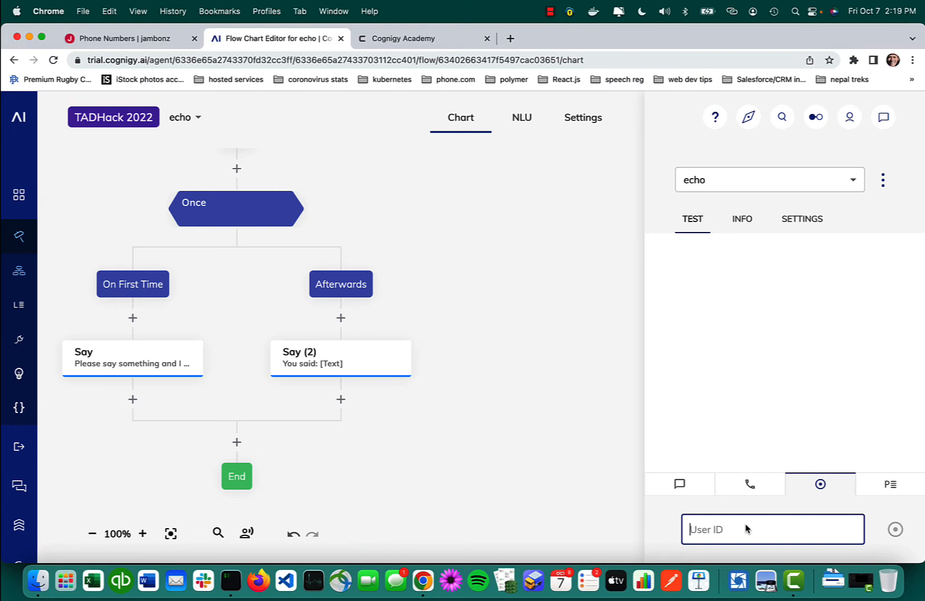
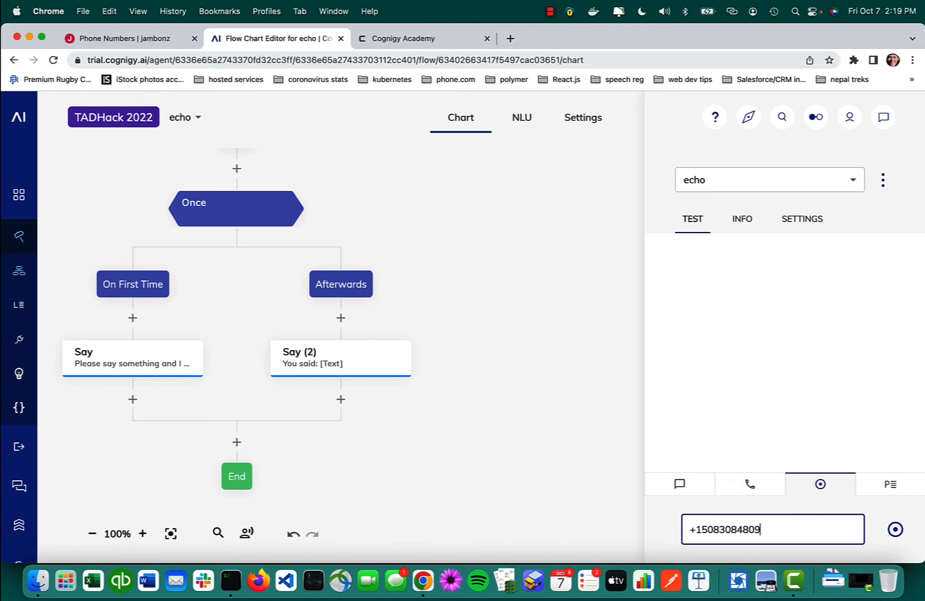
left_click(895, 531)
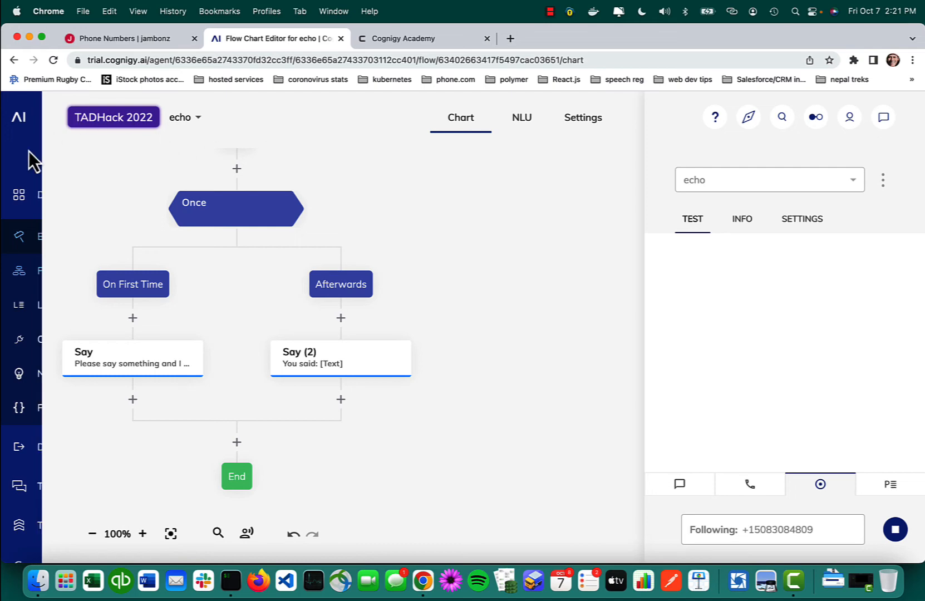
Step: Open the voice endpoint, assign the echo flow to it and save the endpoint
mouse_move(94, 276)
left_click(103, 453)
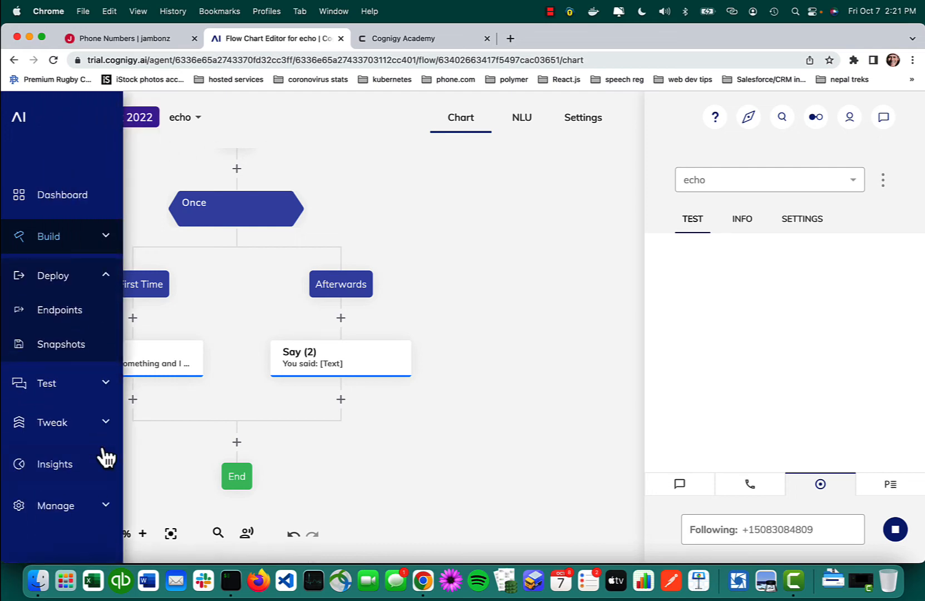
left_click(75, 317)
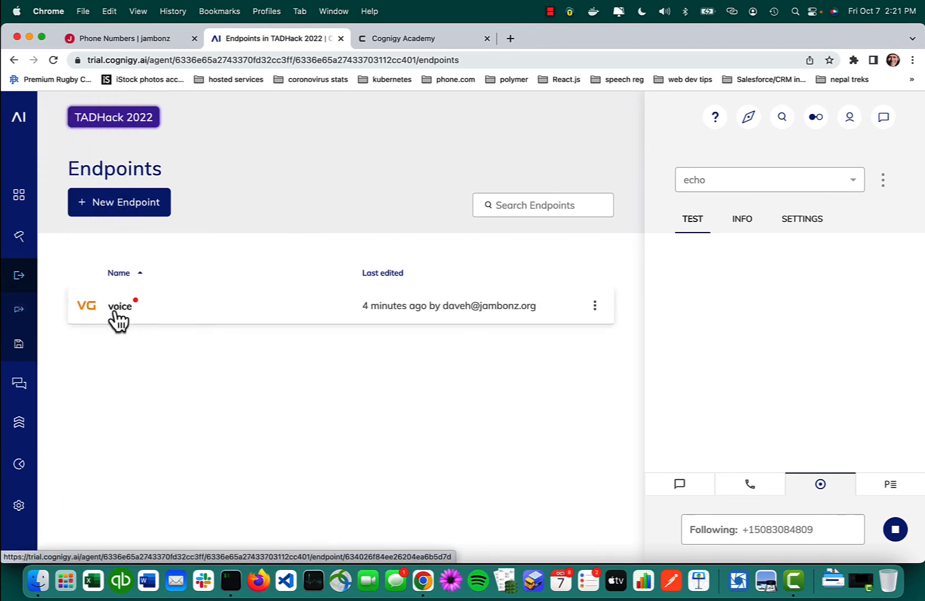
left_click(116, 309)
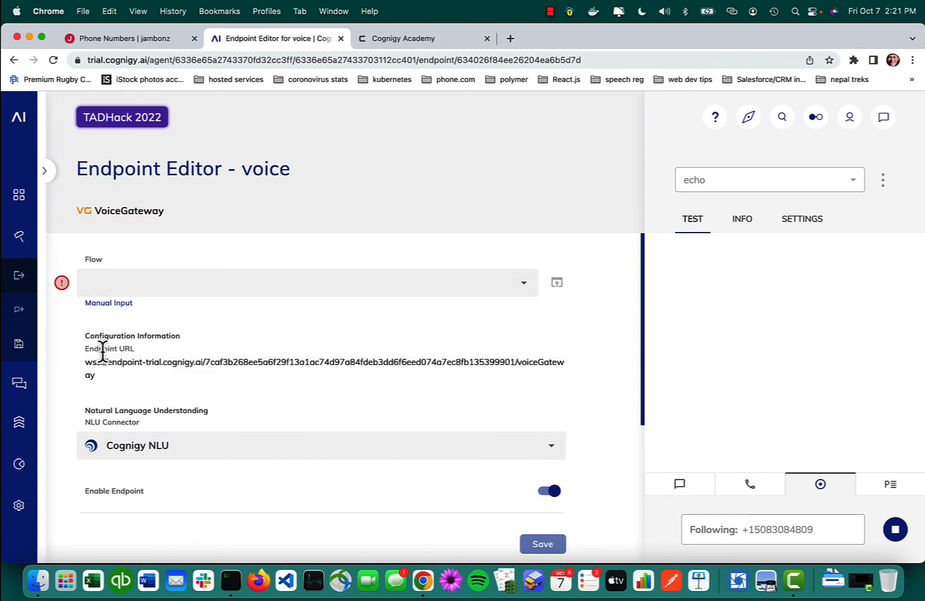
left_click(524, 286)
left_click(90, 313)
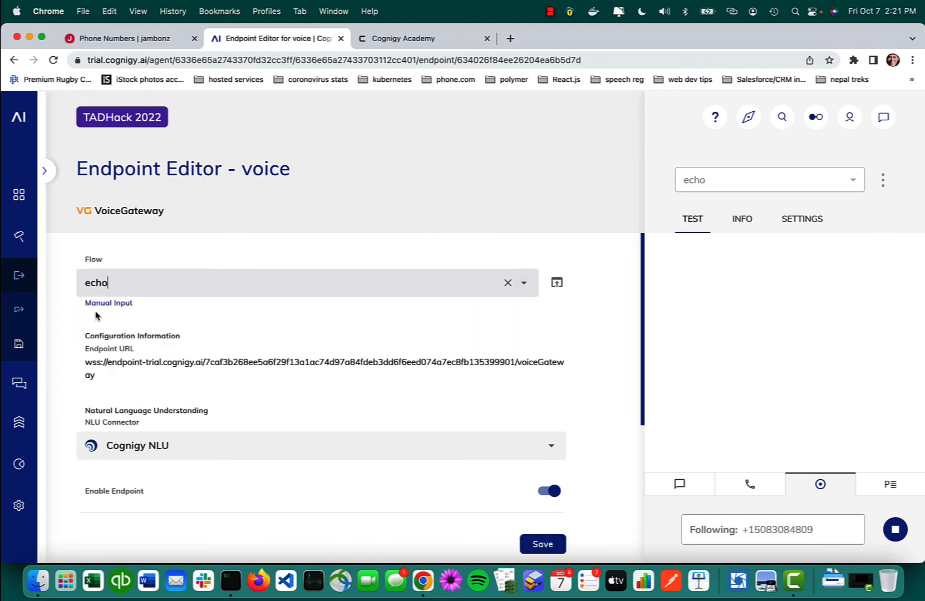
left_click(544, 544)
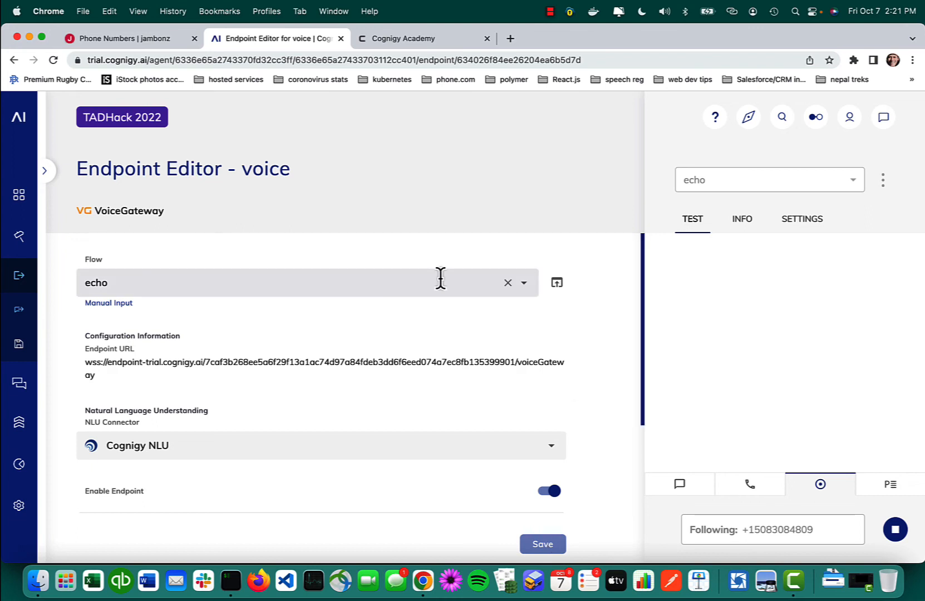
Step: Return to the agent's flows and reopen the echo flow to monitor the call
mouse_move(45, 176)
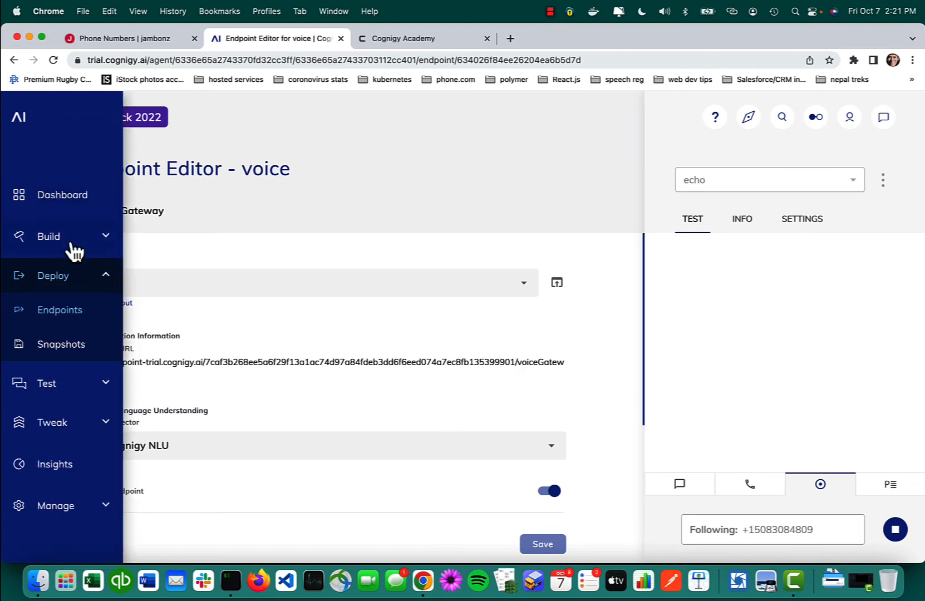
left_click(99, 242)
left_click(58, 284)
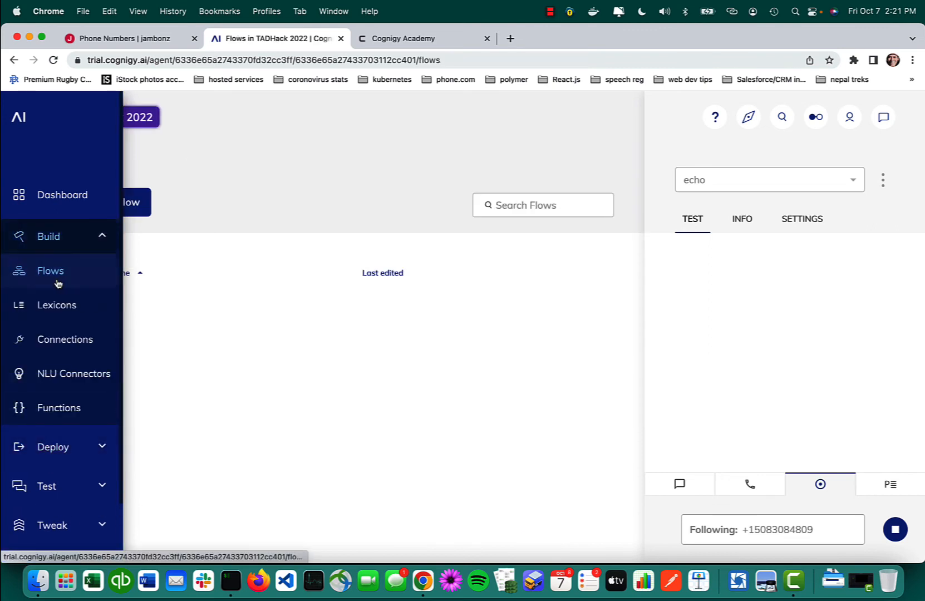
left_click(127, 347)
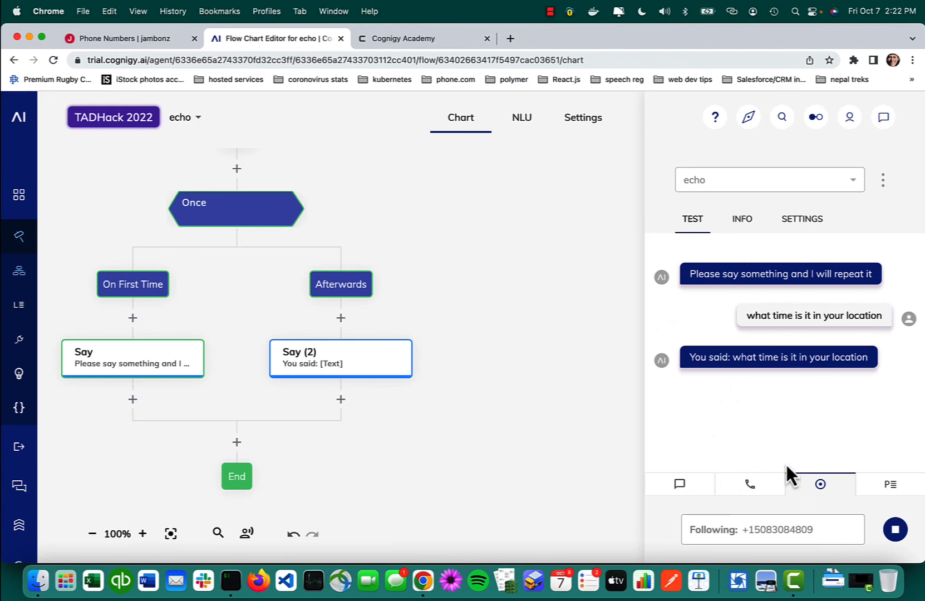
Step: Examine the followed call's input data, from the recognized text to the call payload and the speech confidence value
left_click(749, 225)
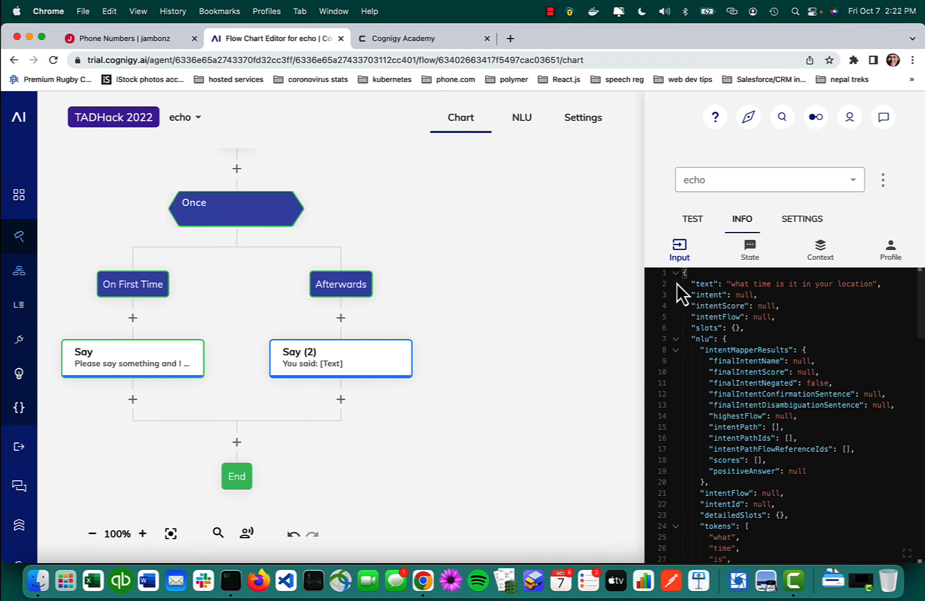
left_click_drag(686, 276, 874, 298)
left_click(811, 305)
scroll(717, 308, "down", 15)
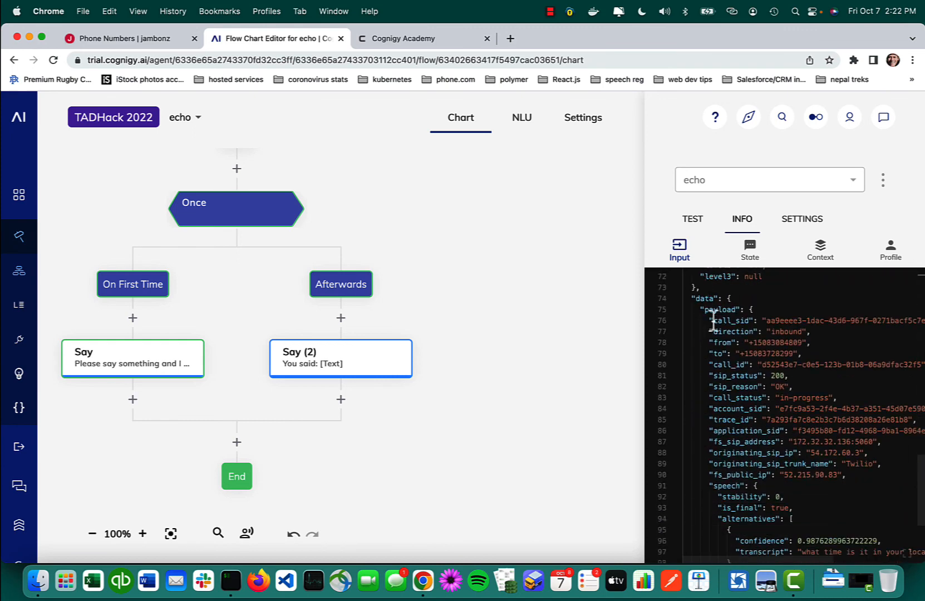
scroll(713, 321, "down", 5)
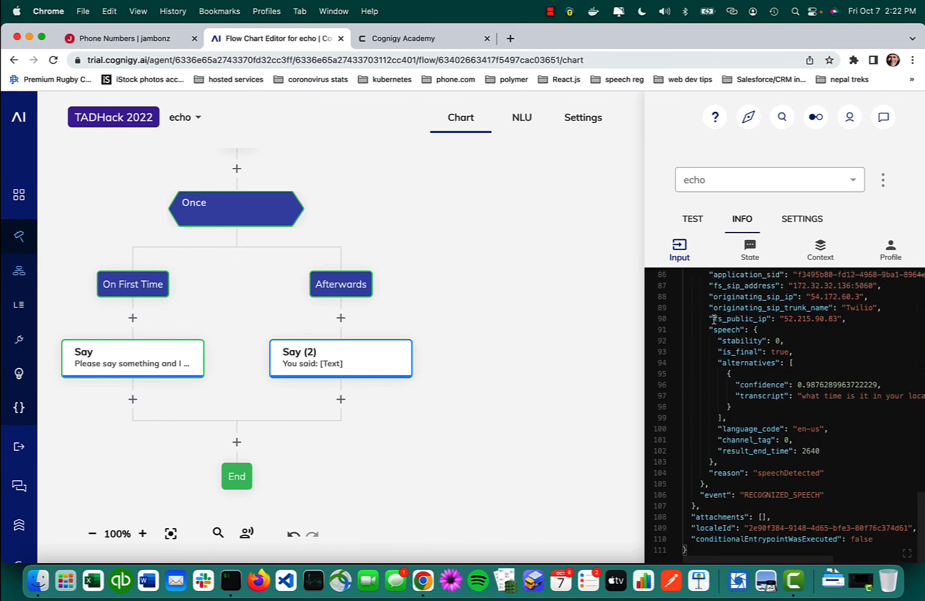
left_click_drag(718, 384, 897, 383)
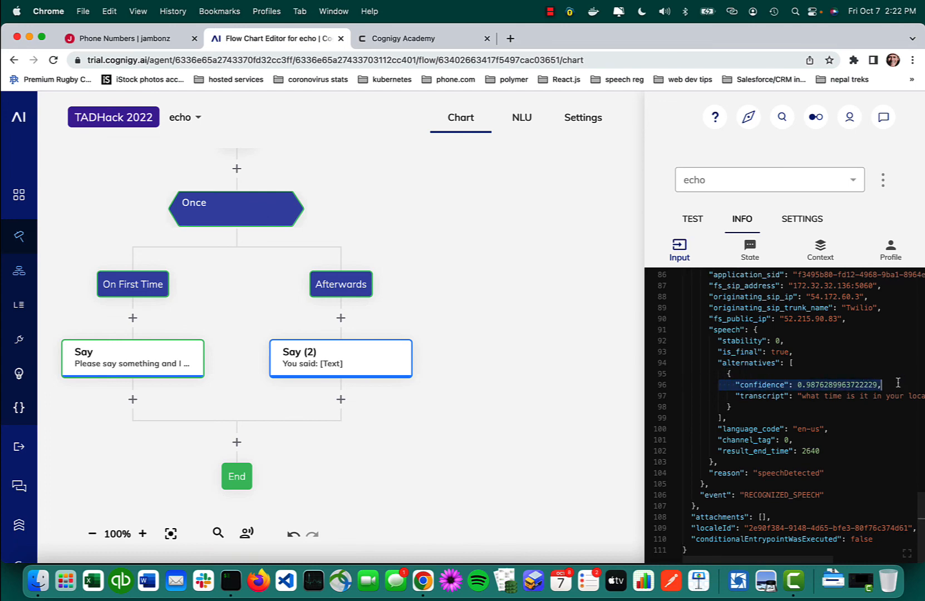